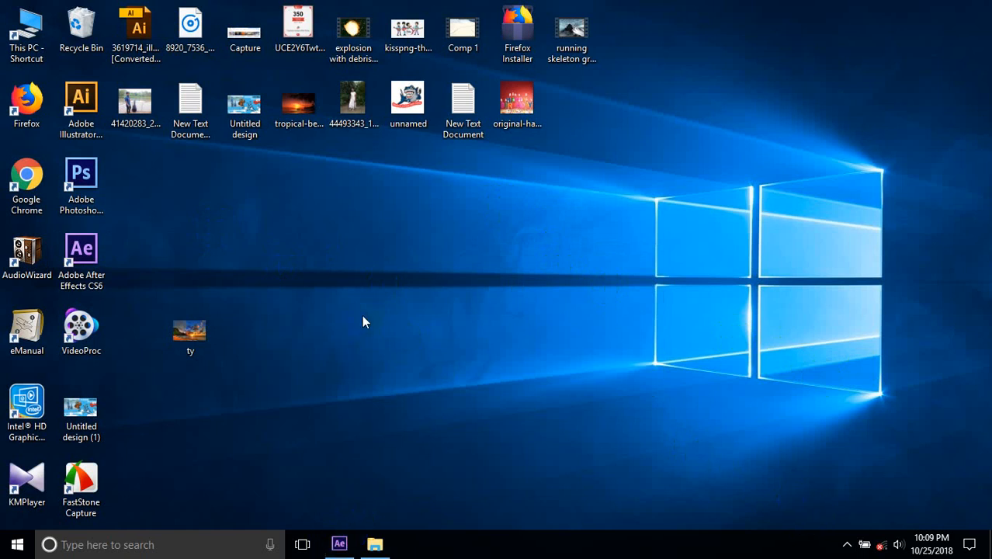
{"action": "right_click", "coordinate": [376, 269]}
{"action": "left_click", "coordinate": [436, 308]}
{"action": "right_click", "coordinate": [388, 218]}
{"action": "left_click", "coordinate": [450, 262]}
{"action": "right_click", "coordinate": [360, 212]}
{"action": "left_click", "coordinate": [428, 254]}
Open Adobe After Effects from the desktop
{"action": "double_click", "coordinate": [81, 256]}
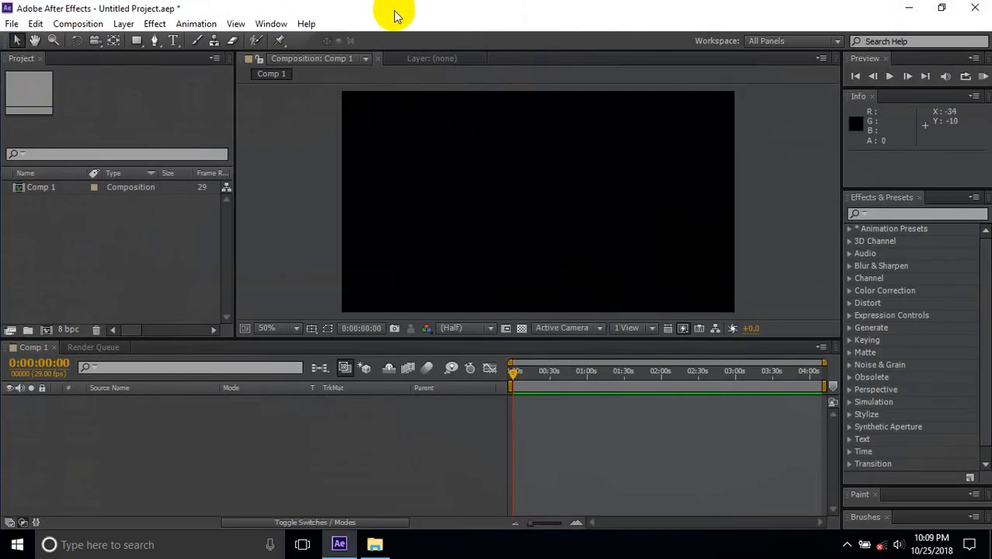
{"action": "right_click", "coordinate": [94, 251]}
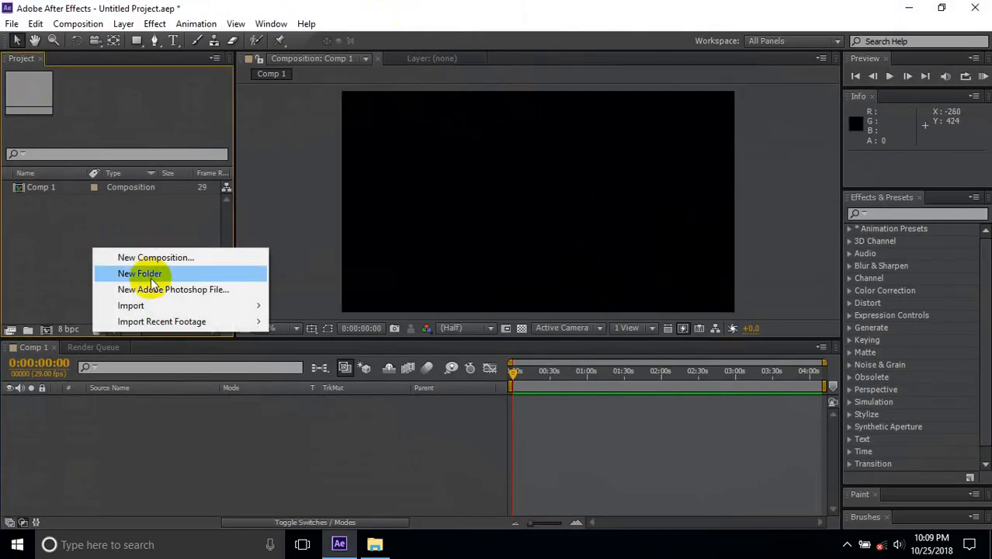
{"action": "mouse_move", "coordinate": [171, 307]}
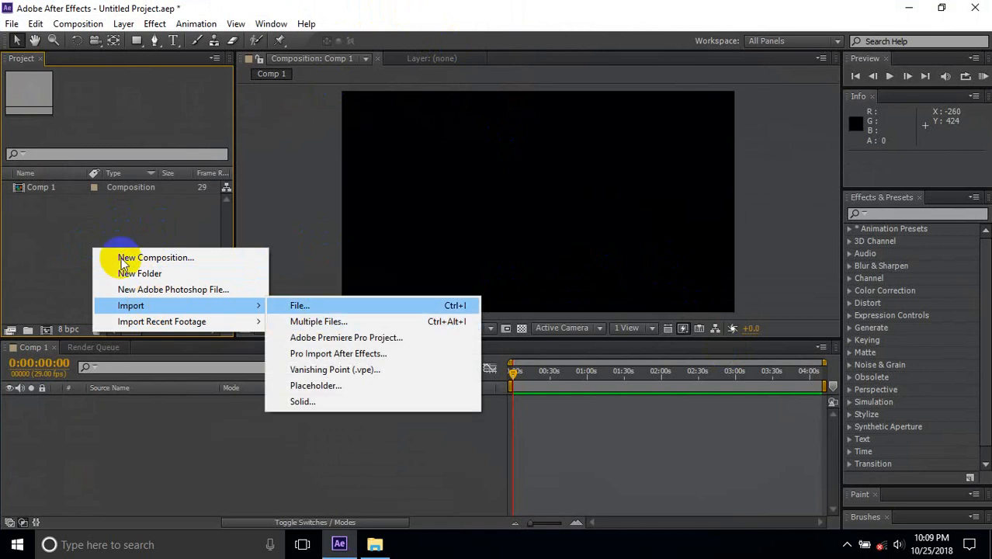
{"action": "left_click", "coordinate": [90, 215]}
Import the tropical-beach image from the desktop into the project and maximize the After Effects window again
{"action": "left_click_drag", "start_coordinate": [518, 6], "coordinate": [693, 152]}
{"action": "left_click_drag", "start_coordinate": [283, 109], "coordinate": [354, 382]}
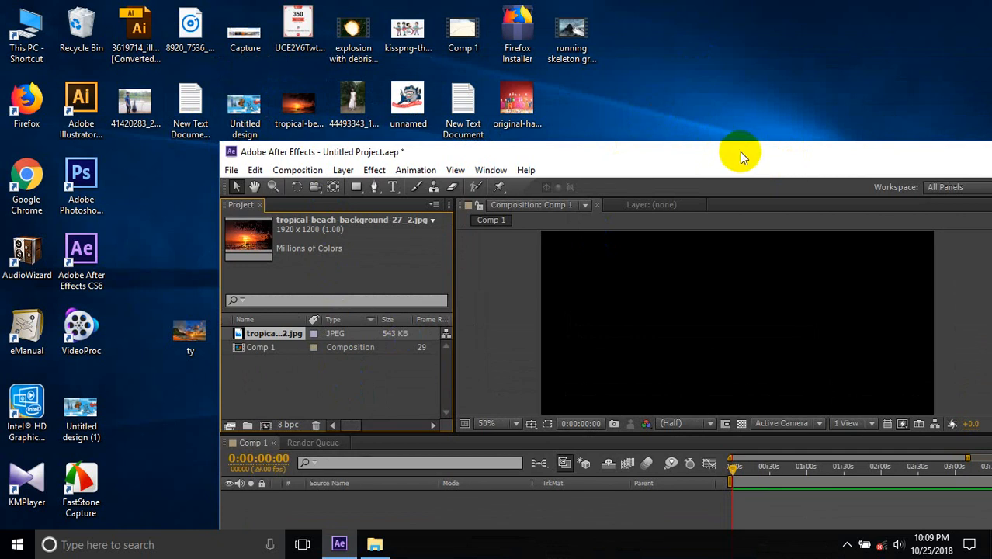
{"action": "left_click_drag", "start_coordinate": [741, 152], "coordinate": [575, 99]}
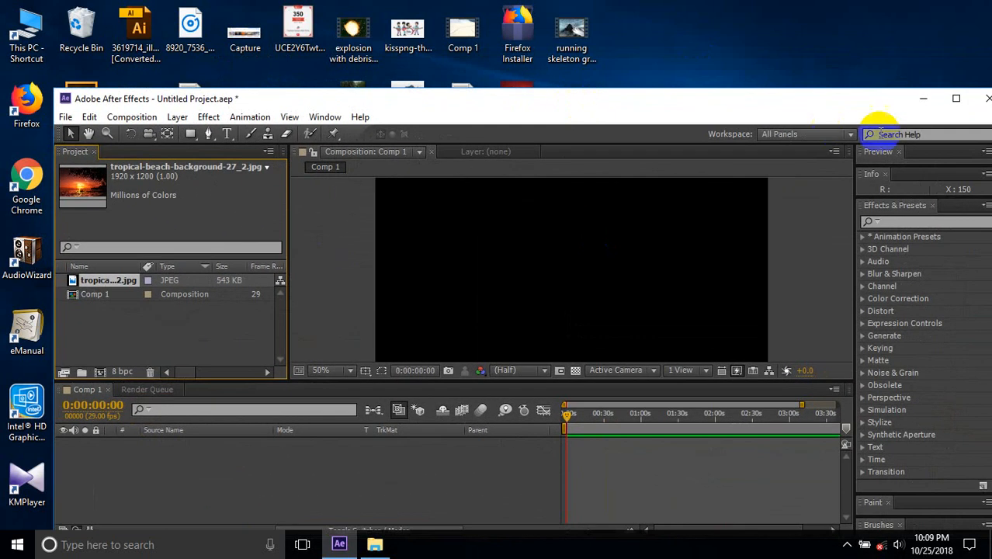
{"action": "left_click", "coordinate": [956, 98]}
Add the tropical-beach image to Comp 1 as a layer, scaled down and positioned to fill the composition frame
{"action": "left_click_drag", "start_coordinate": [49, 188], "coordinate": [483, 171]}
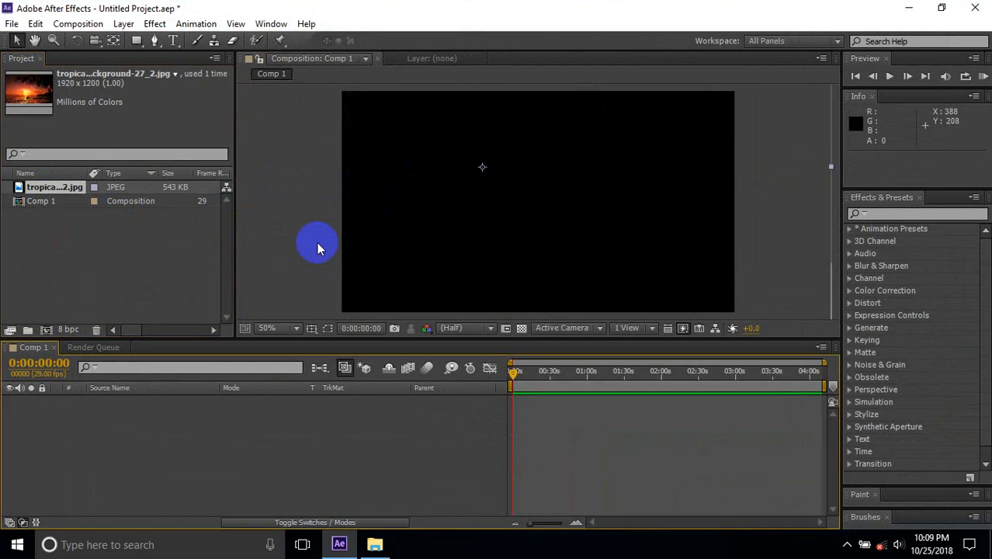
{"action": "key", "text": "comma"}
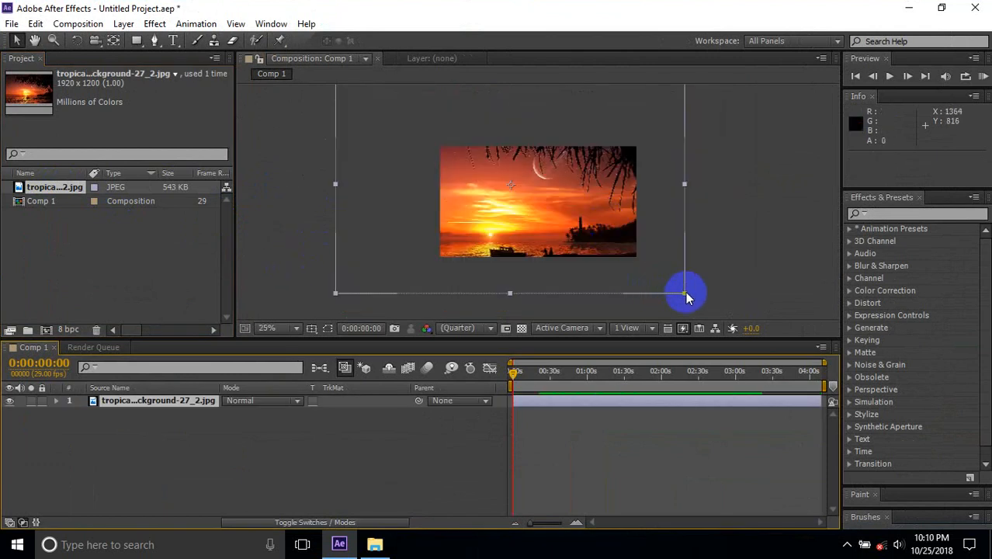
{"action": "left_click_drag", "start_coordinate": [688, 295], "coordinate": [623, 246]}
{"action": "left_click_drag", "start_coordinate": [536, 211], "coordinate": [621, 234]}
{"action": "left_click", "coordinate": [684, 235]}
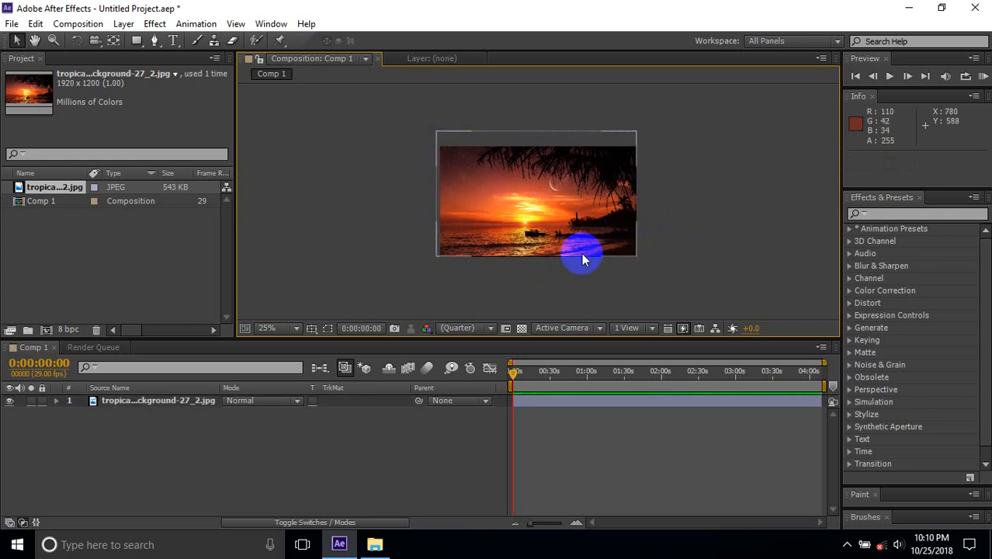
{"action": "scroll", "coordinate": [581, 253], "scroll_direction": "up", "scroll_amount": 2}
{"action": "scroll", "coordinate": [569, 195], "scroll_direction": "down", "scroll_amount": 2}
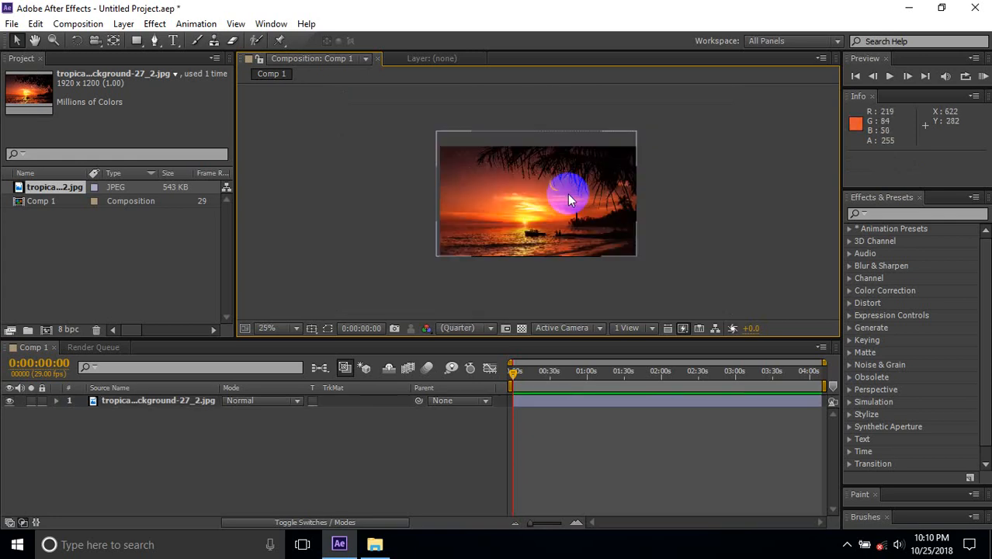
{"action": "scroll", "coordinate": [569, 195], "scroll_direction": "up", "scroll_amount": 2}
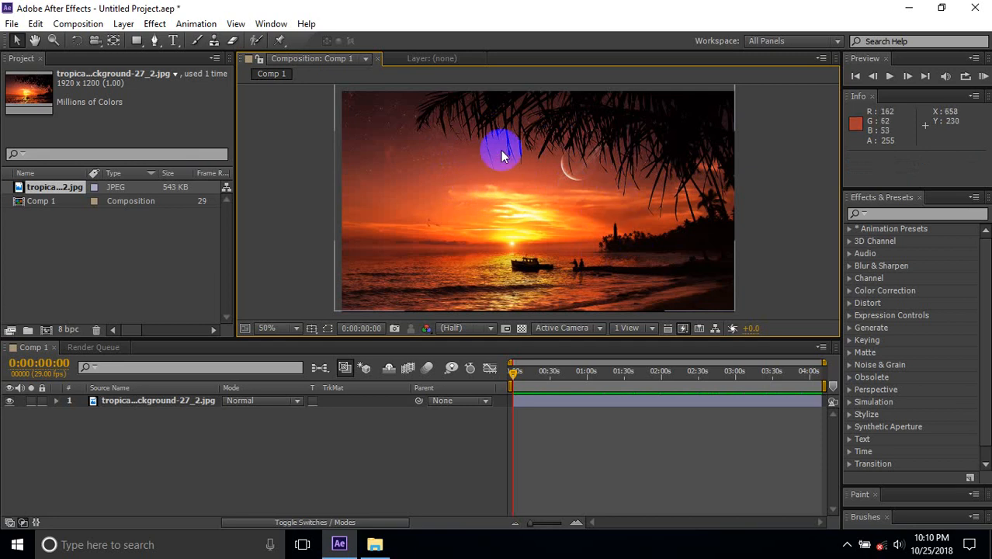
{"action": "left_click", "coordinate": [156, 24]}
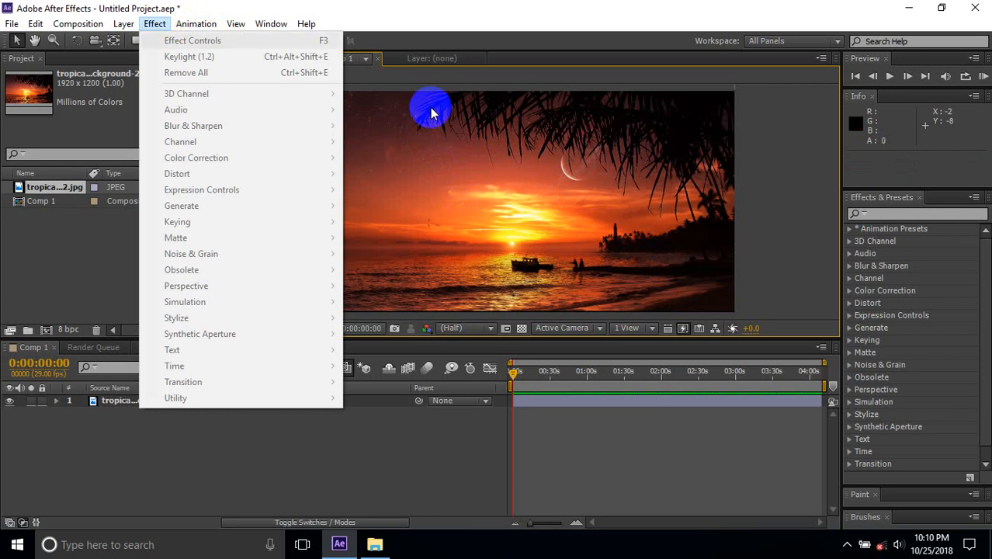
{"action": "left_click", "coordinate": [575, 197]}
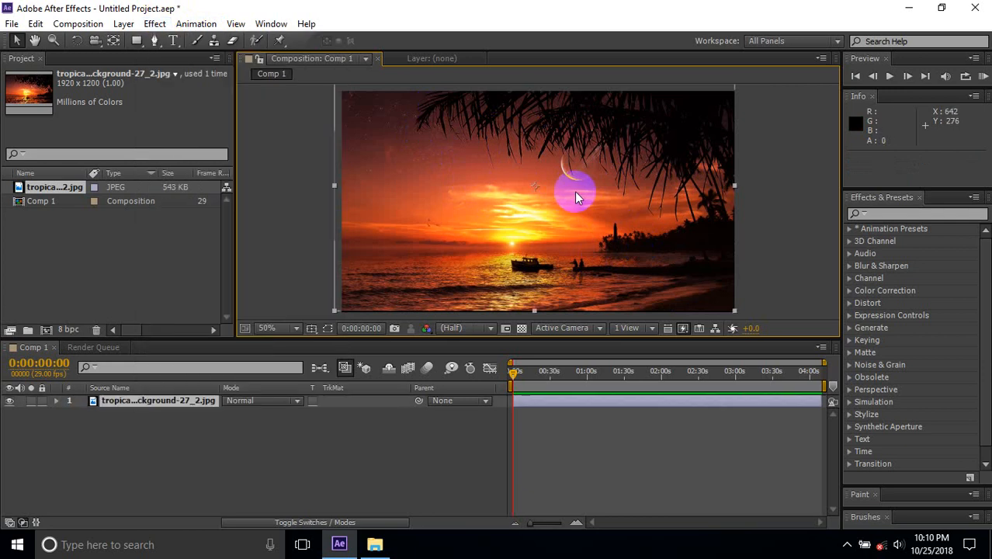
{"action": "left_click", "coordinate": [155, 24]}
{"action": "left_click", "coordinate": [790, 225]}
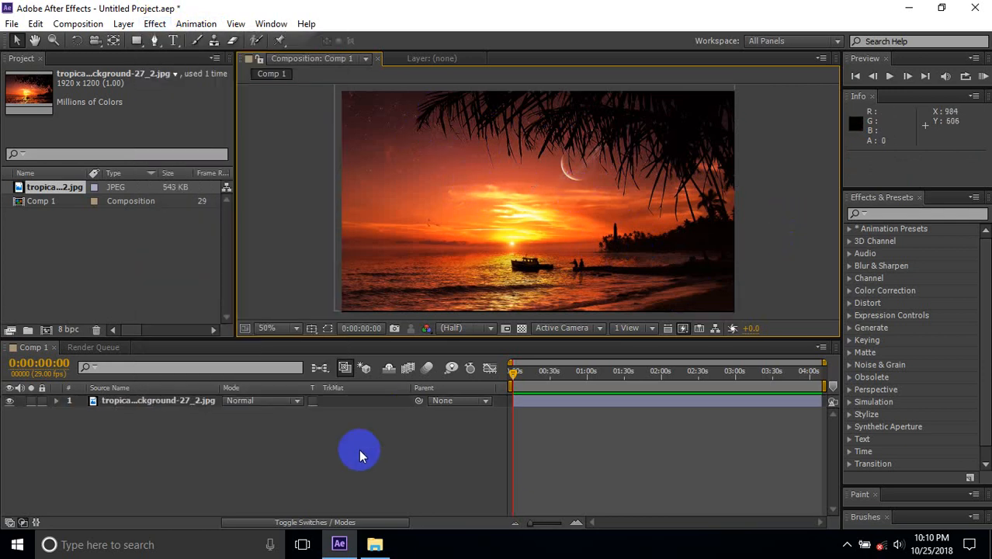
{"action": "left_click", "coordinate": [163, 24]}
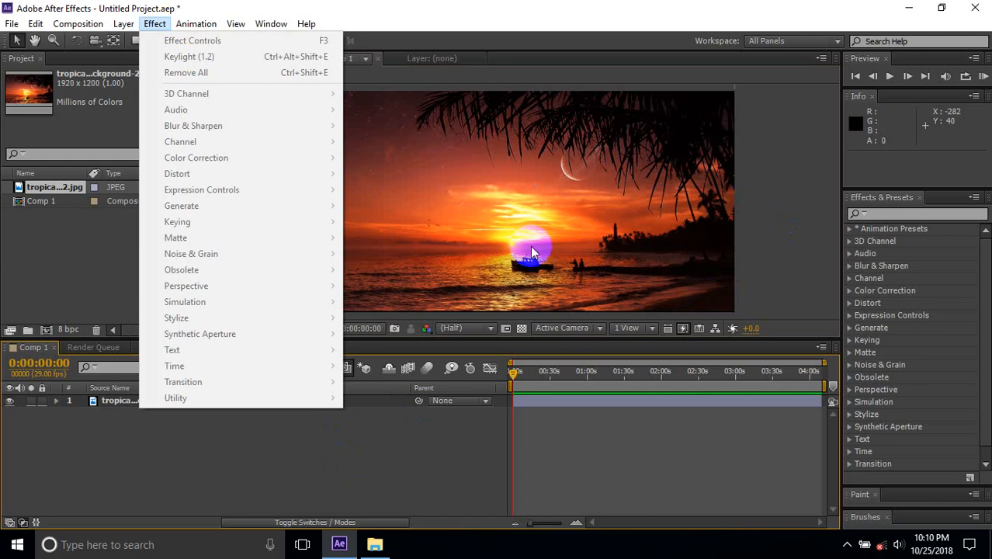
{"action": "left_click", "coordinate": [701, 199]}
Apply the Keylight (1.2) keying effect to the tropical-beach image layer
{"action": "left_click", "coordinate": [660, 194]}
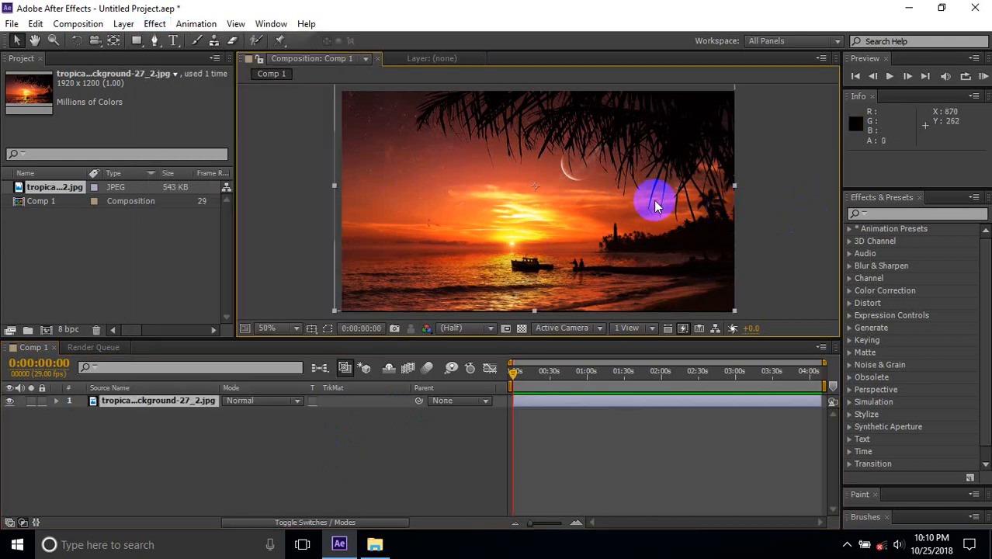
{"action": "left_click", "coordinate": [145, 401]}
{"action": "left_click", "coordinate": [155, 24]}
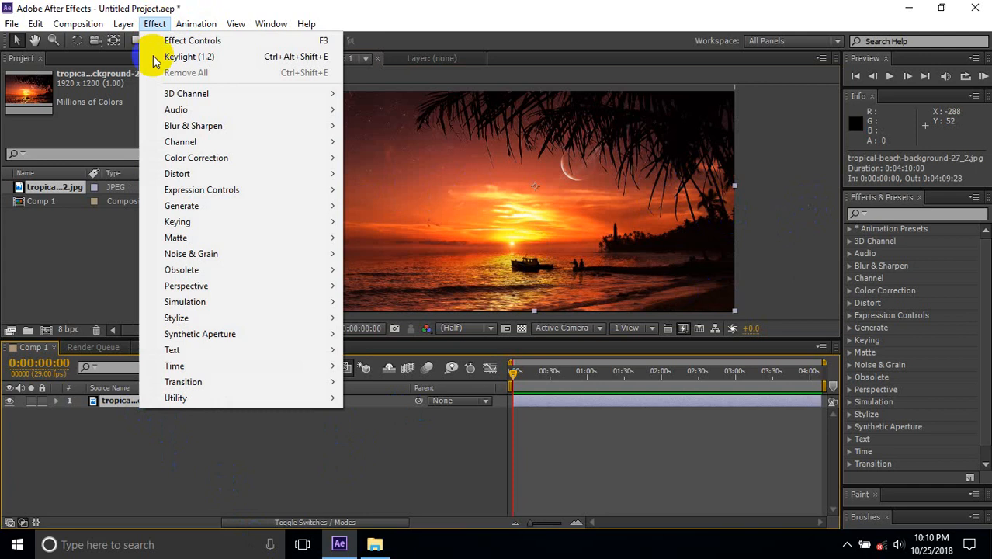
{"action": "mouse_move", "coordinate": [199, 226]}
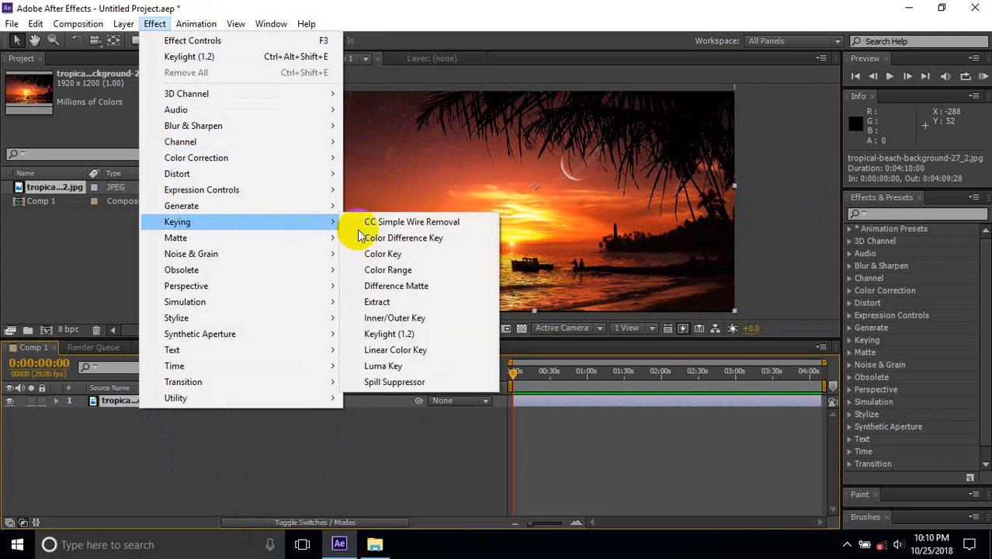
{"action": "left_click", "coordinate": [400, 340]}
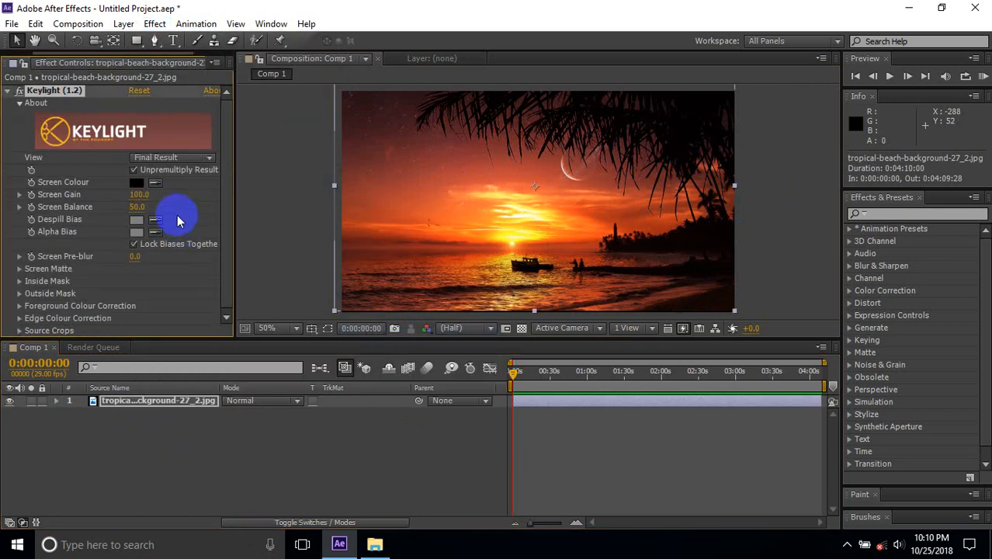
{"action": "left_click", "coordinate": [164, 200]}
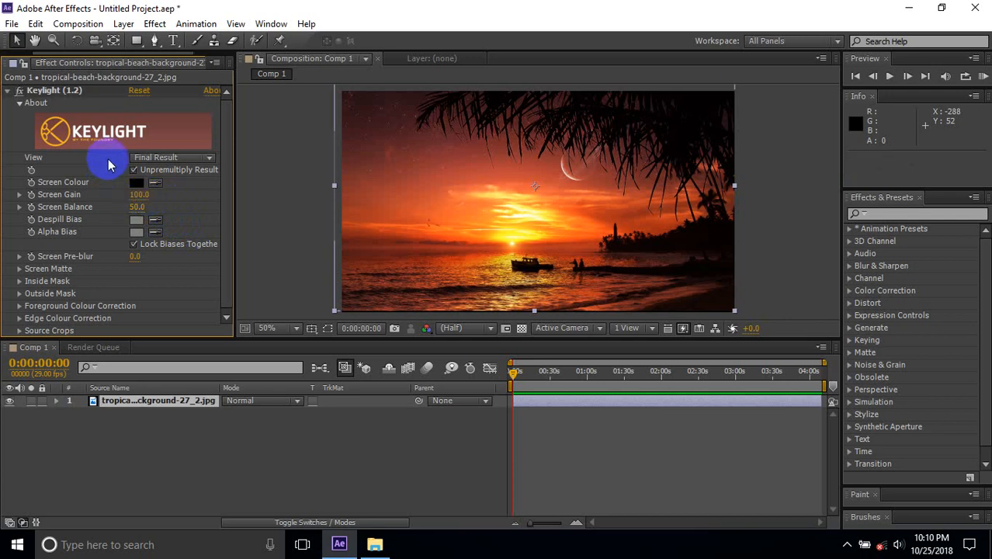
{"action": "left_click", "coordinate": [204, 157]}
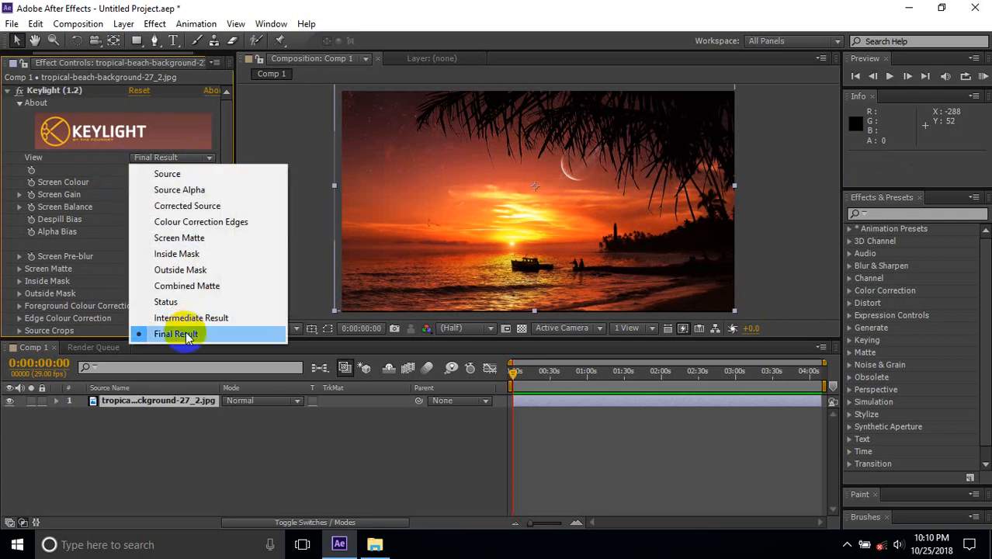
{"action": "left_click", "coordinate": [288, 136]}
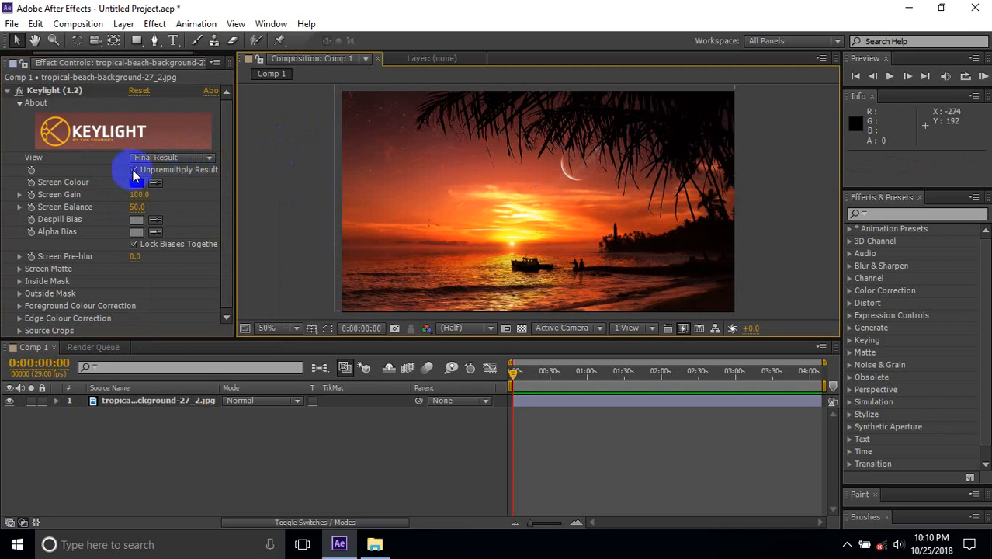
{"action": "left_click", "coordinate": [133, 171]}
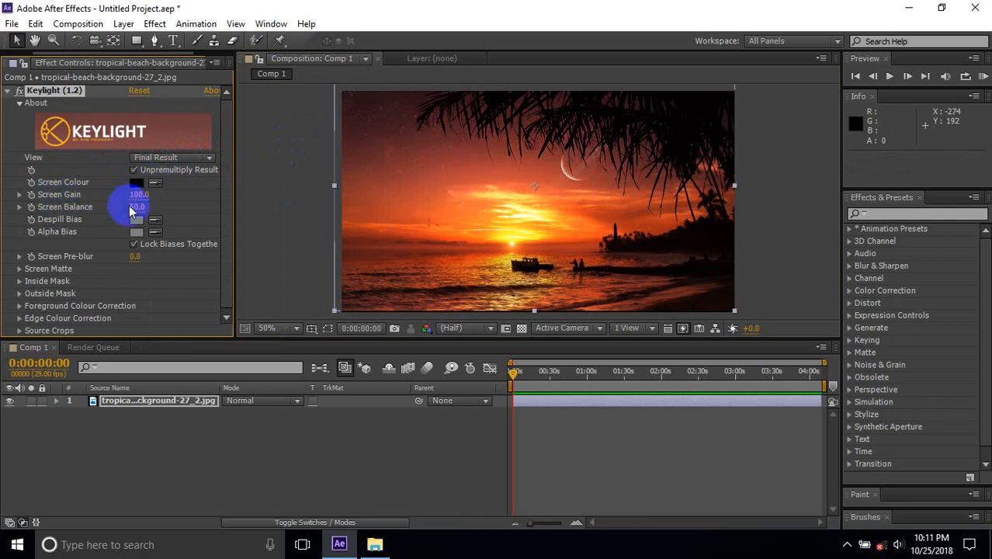
Try out Keylight's Screen Gain by lowering it to 47 and raising it to 108
{"action": "left_click_drag", "start_coordinate": [139, 197], "coordinate": [122, 195]}
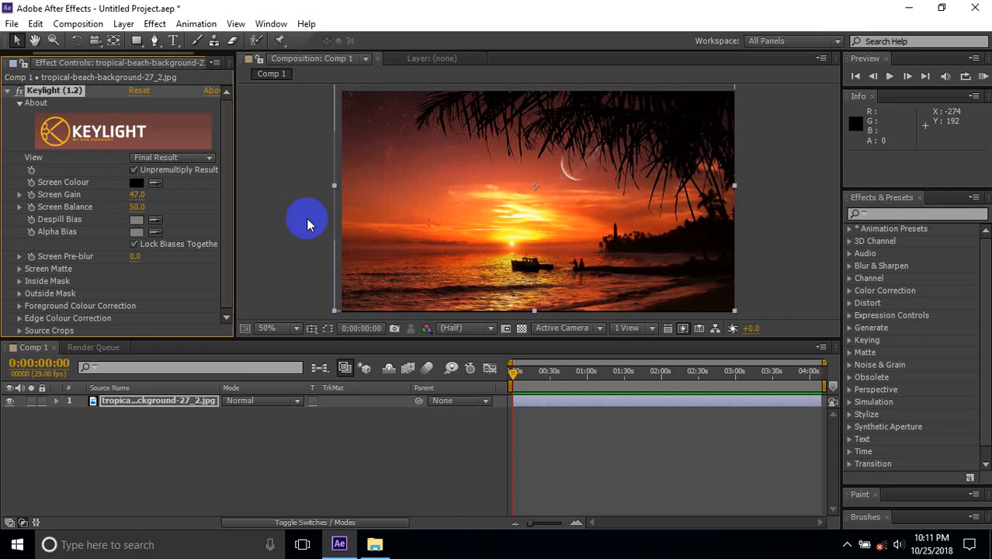
{"action": "left_click", "coordinate": [437, 214]}
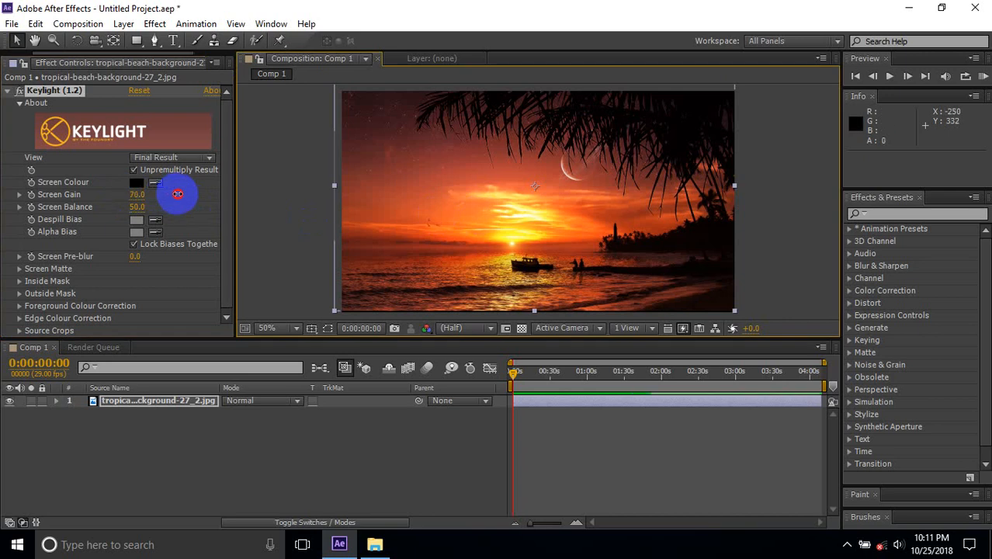
{"action": "left_click_drag", "start_coordinate": [138, 195], "coordinate": [174, 192]}
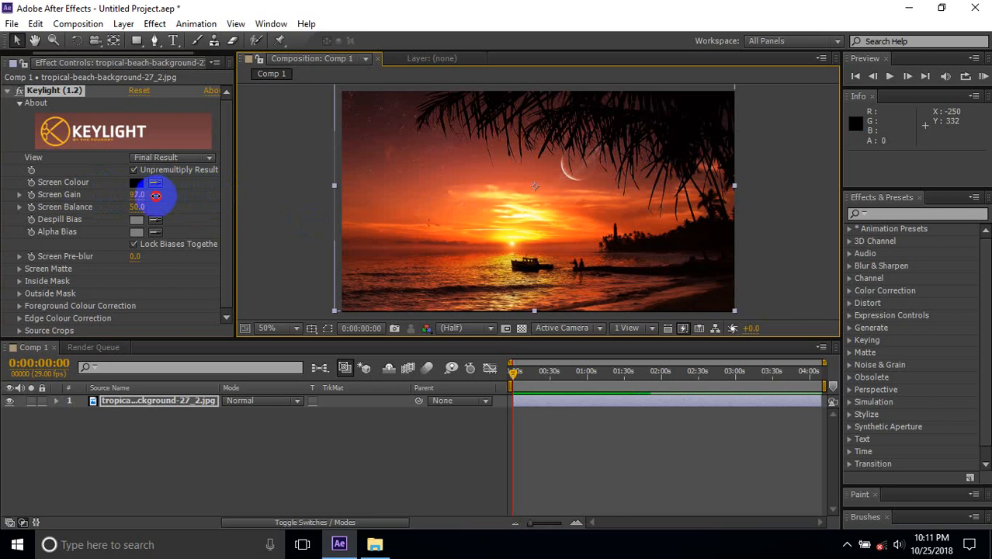
Sample Keylight's Screen Colour from the glow around the sun and reduce the Screen Gain to 86
{"action": "left_click", "coordinate": [156, 182]}
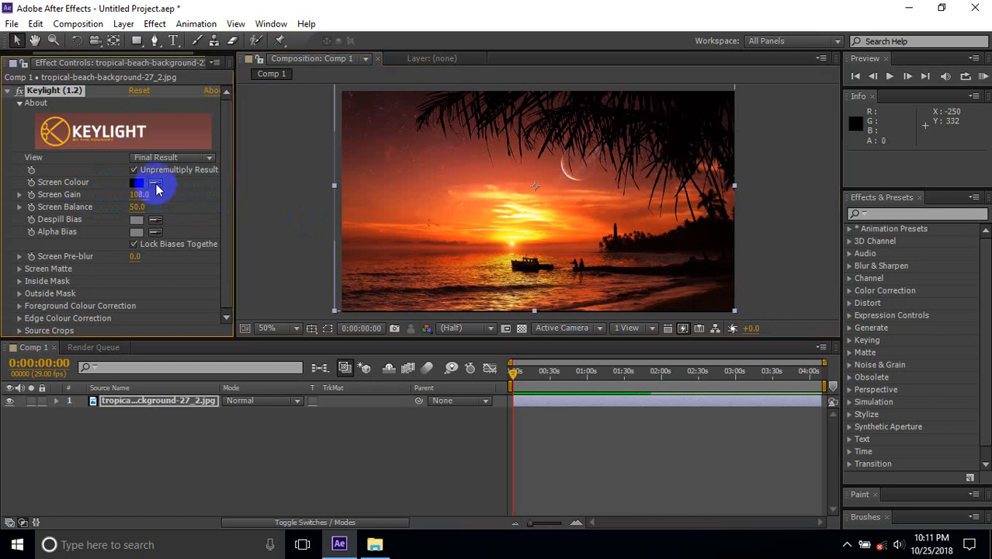
{"action": "left_click", "coordinate": [526, 247]}
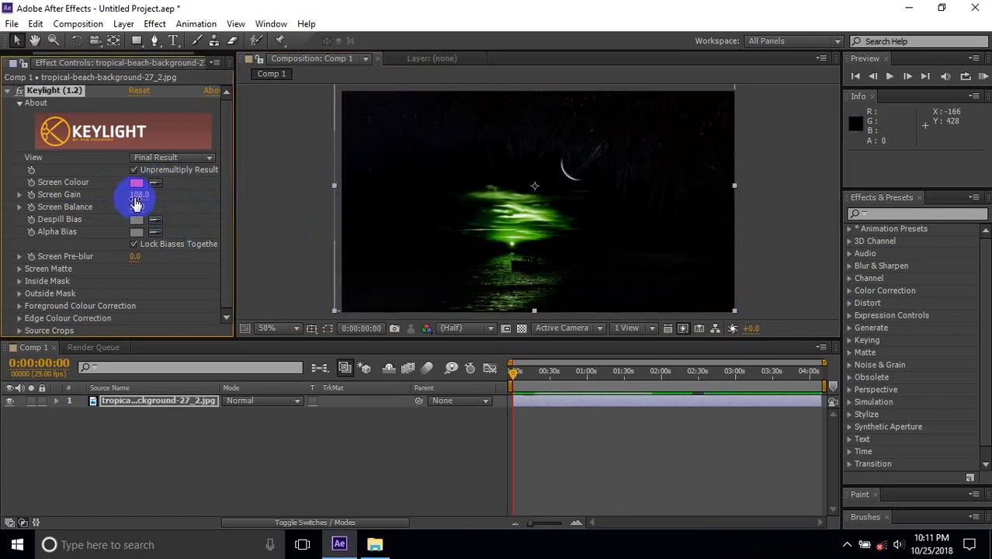
{"action": "left_click_drag", "start_coordinate": [136, 202], "coordinate": [108, 201]}
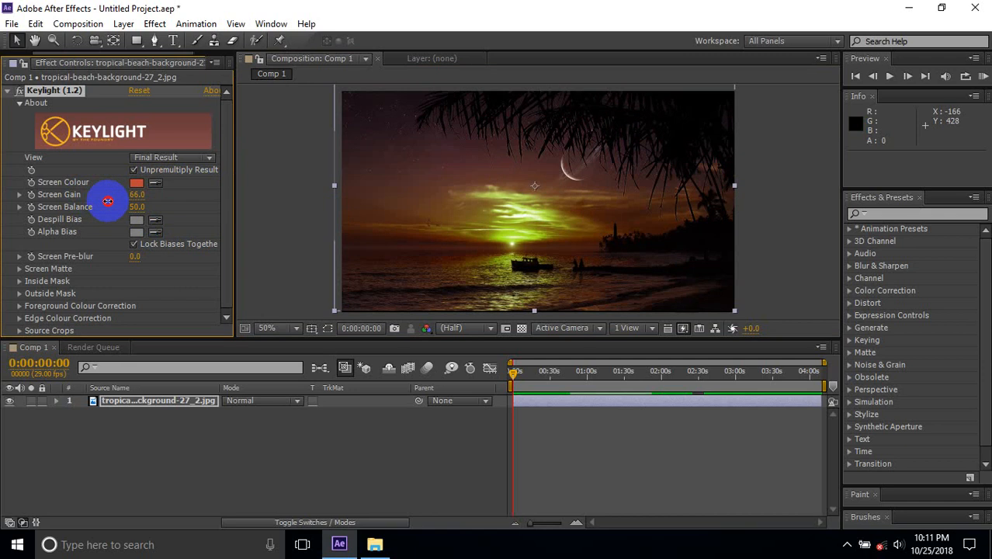
{"action": "mouse_move", "coordinate": [109, 200]}
{"action": "left_mouse_down"}
{"action": "mouse_move", "coordinate": [48, 193]}
{"action": "mouse_move", "coordinate": [118, 184]}
{"action": "mouse_move", "coordinate": [85, 186]}
{"action": "mouse_move", "coordinate": [112, 184]}
{"action": "mouse_move", "coordinate": [94, 187]}
{"action": "left_mouse_up"}
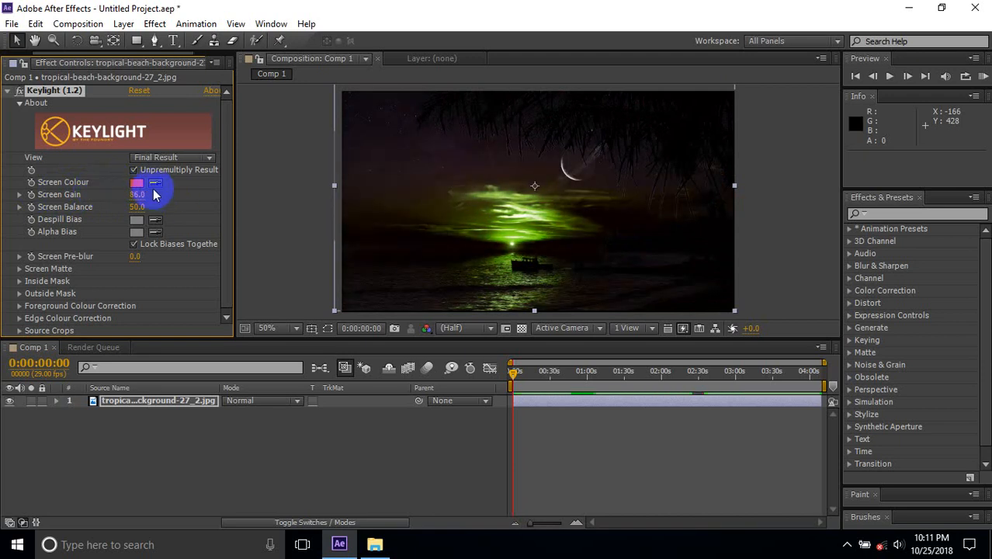
Sample Keylight's linked Despill Bias and Alpha Bias colours, as well as its Screen Colour, from the glow around the sun
{"action": "left_click", "coordinate": [524, 224]}
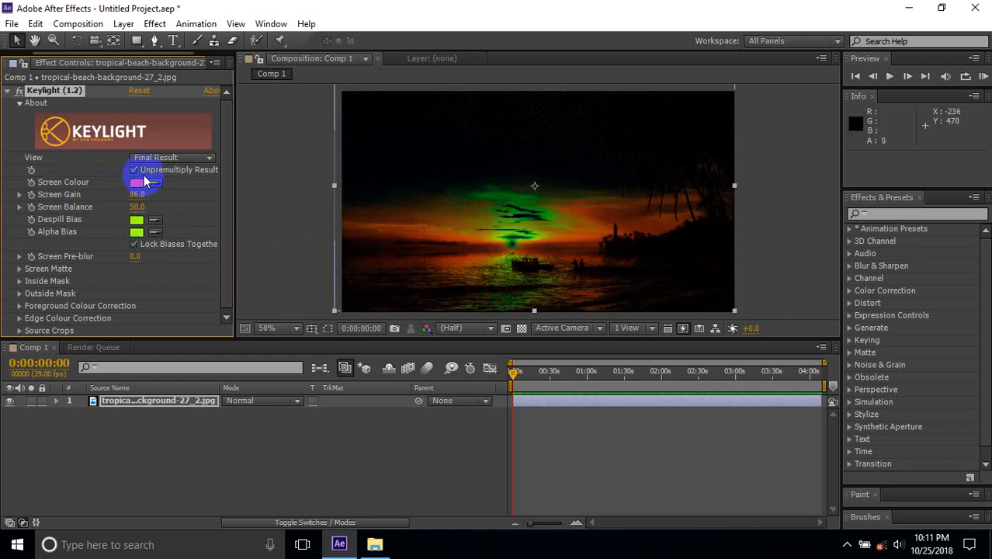
{"action": "left_click", "coordinate": [155, 233]}
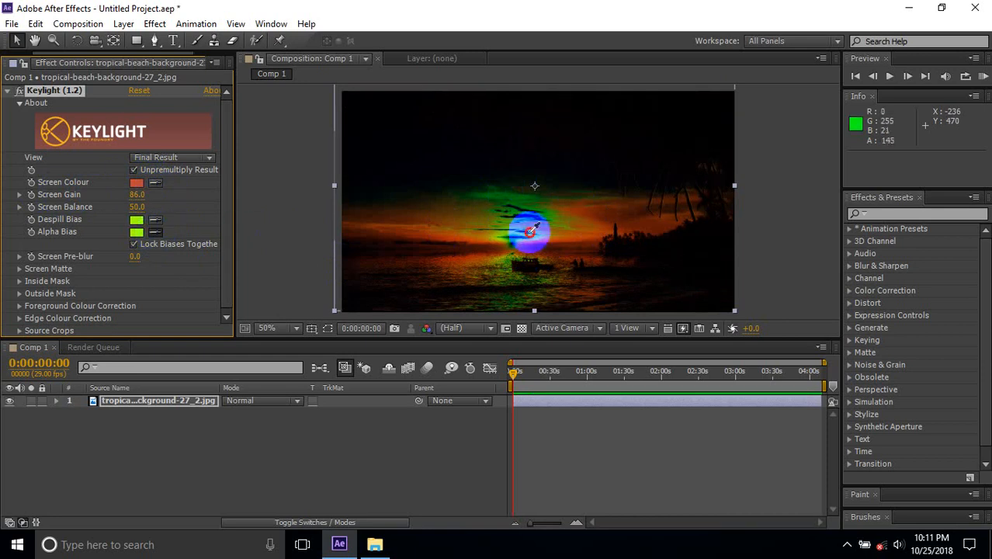
{"action": "left_click", "coordinate": [528, 232]}
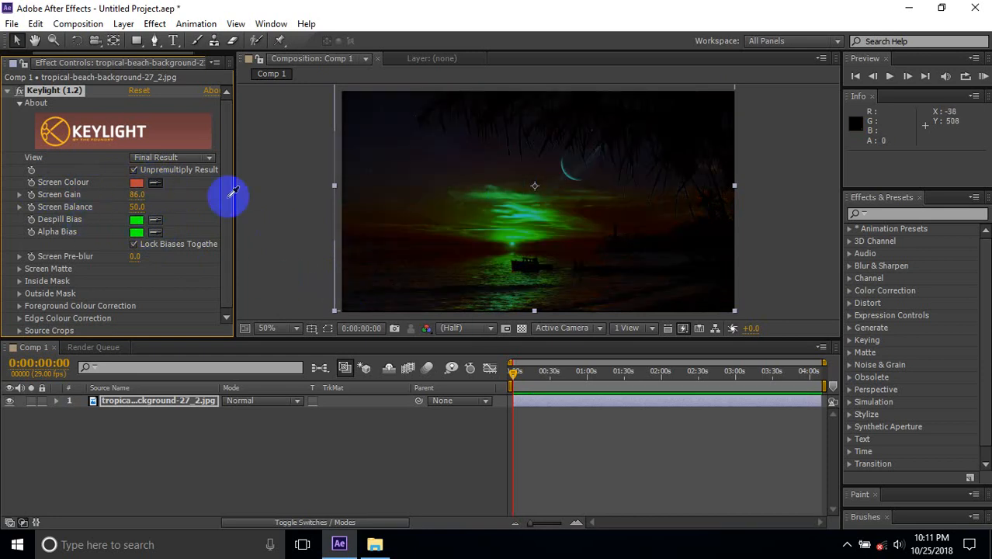
{"action": "left_click", "coordinate": [521, 235]}
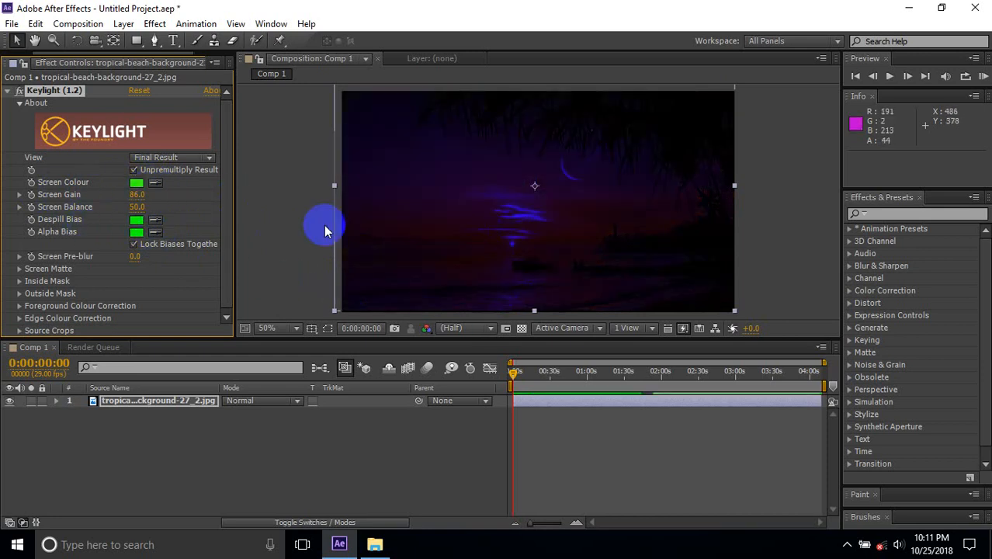
Lower Keylight's Screen Gain to 39 and sample the linked Despill Bias and Alpha Bias colours from the glow around the sun
{"action": "left_click_drag", "start_coordinate": [159, 205], "coordinate": [103, 201]}
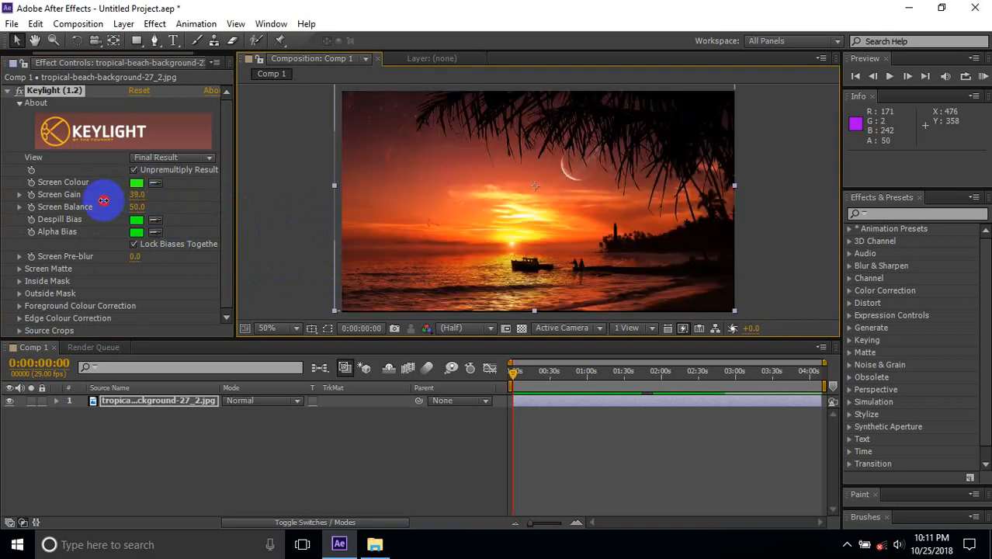
{"action": "left_click", "coordinate": [155, 219]}
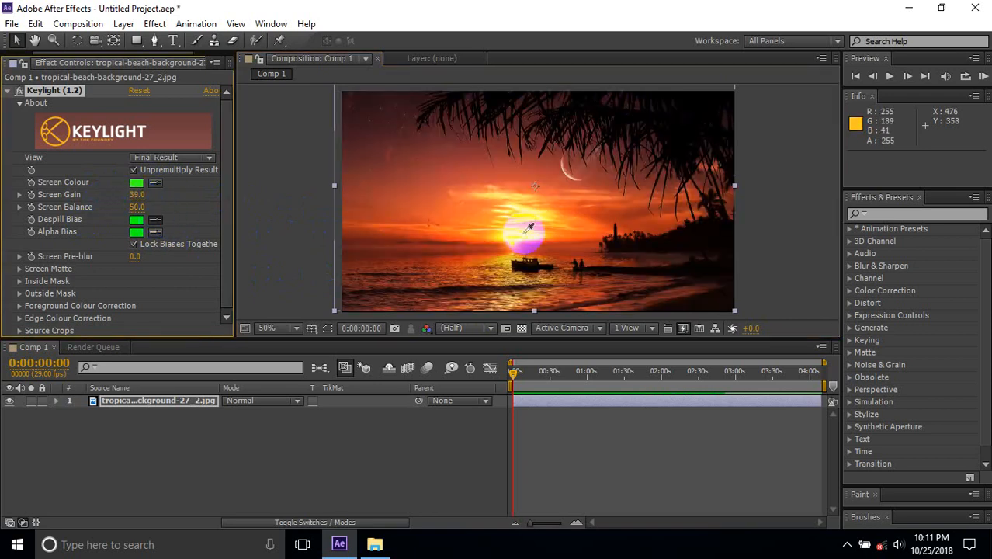
{"action": "left_click", "coordinate": [514, 240]}
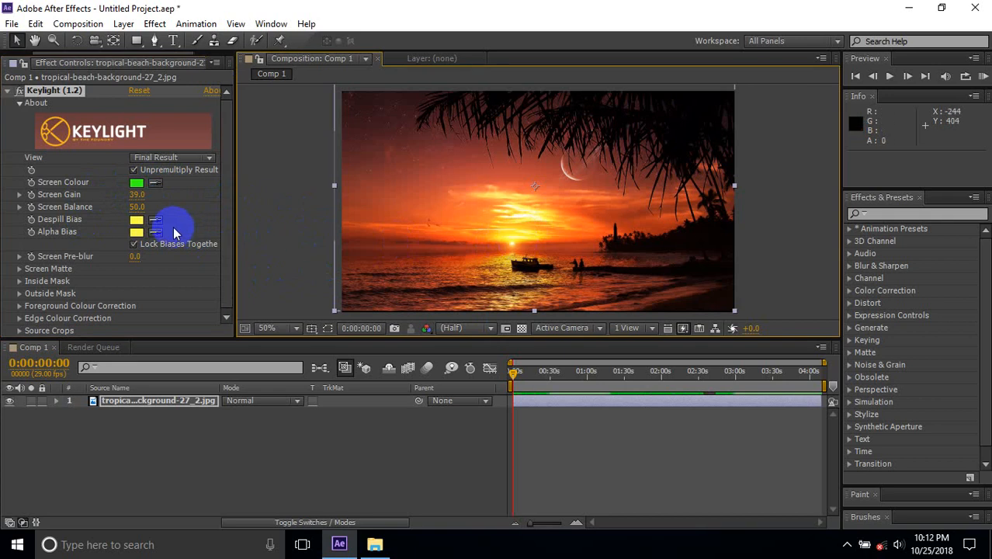
{"action": "left_click", "coordinate": [156, 220]}
{"action": "left_click", "coordinate": [523, 224]}
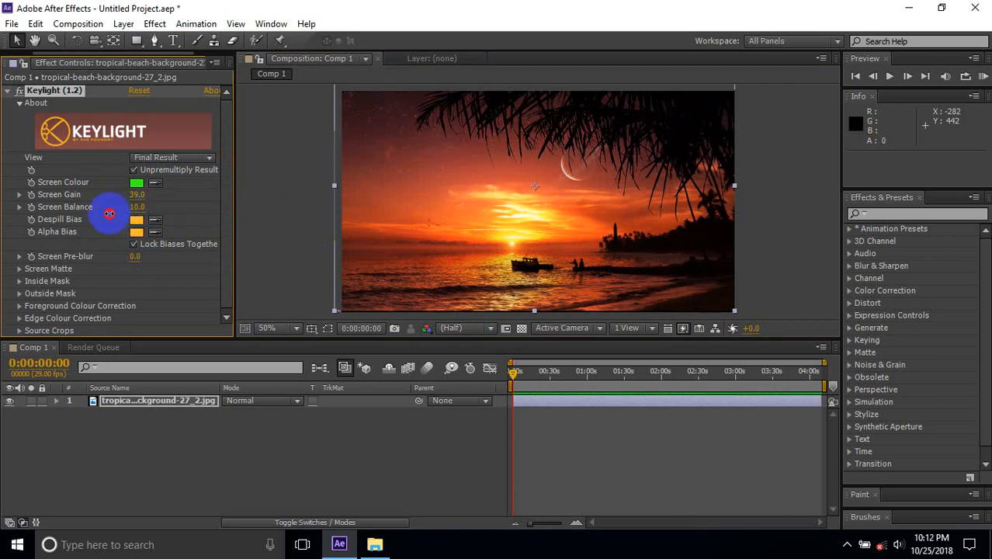
Sample Keylight's Screen Colour from the sunset sky, raise the Screen Gain to 173 and set the Screen Balance to 71
{"action": "left_click", "coordinate": [156, 221]}
{"action": "left_click_drag", "start_coordinate": [137, 207], "coordinate": [174, 195]}
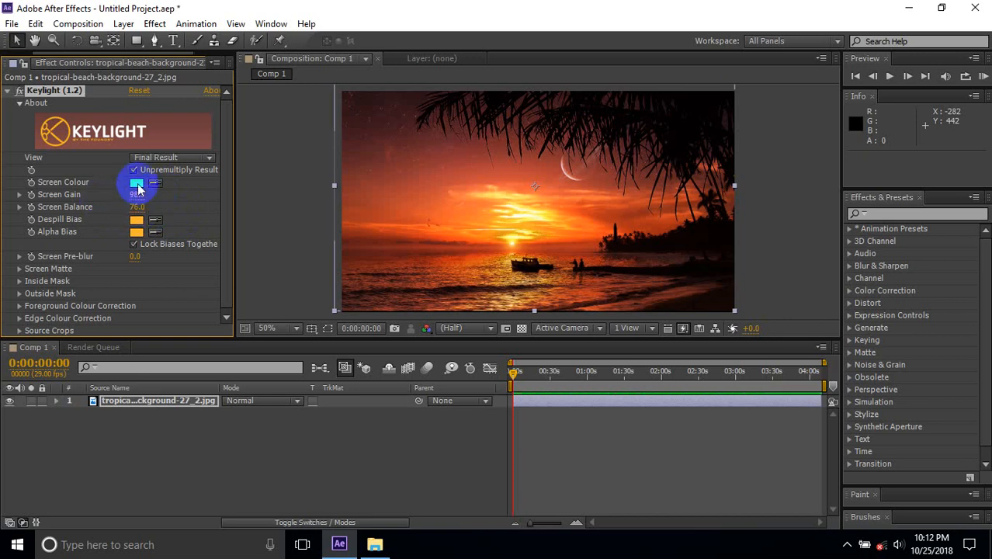
{"action": "left_click", "coordinate": [155, 183]}
{"action": "left_click", "coordinate": [489, 201]}
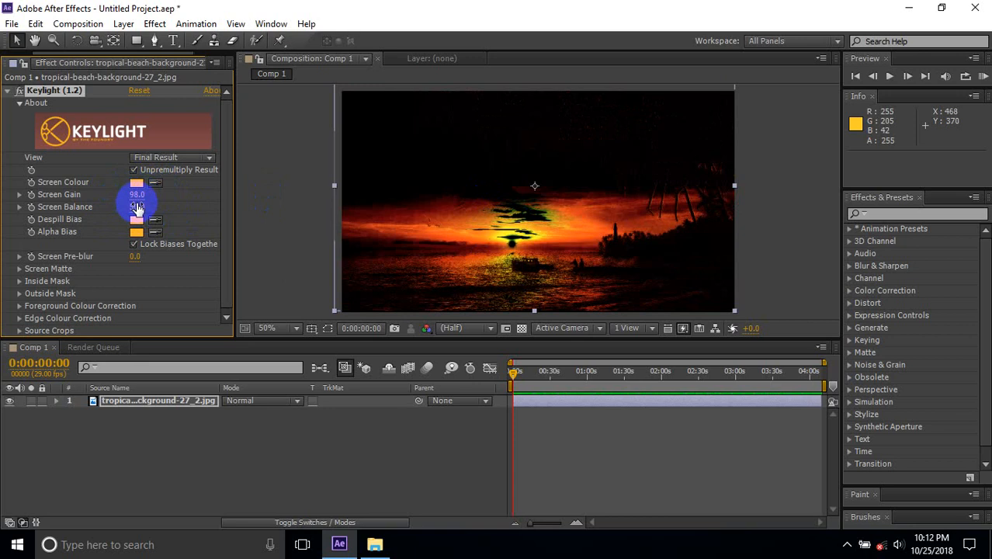
{"action": "left_click_drag", "start_coordinate": [137, 208], "coordinate": [168, 197]}
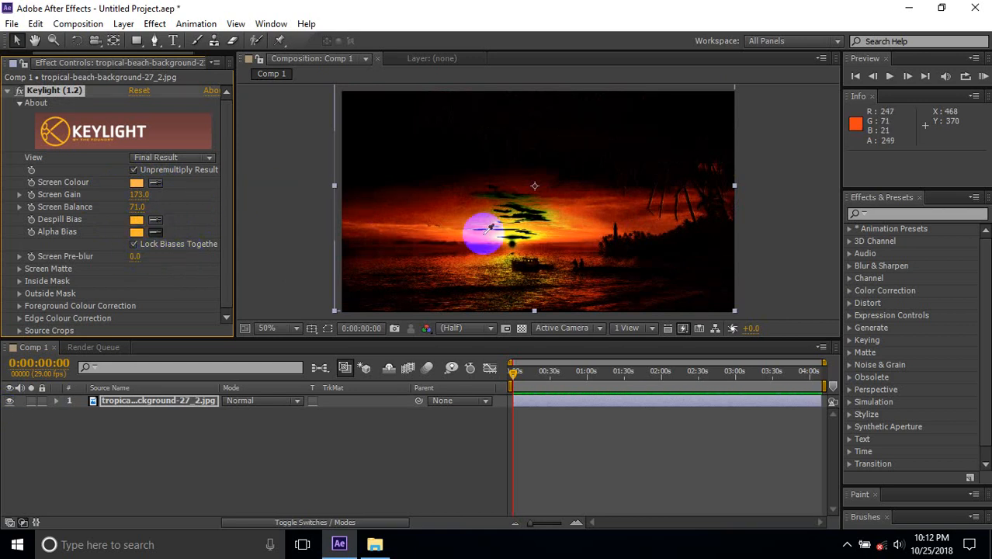
Sample the linked bias colours at the sun, and undo a further sample taken from outside the image
{"action": "left_click", "coordinate": [516, 246]}
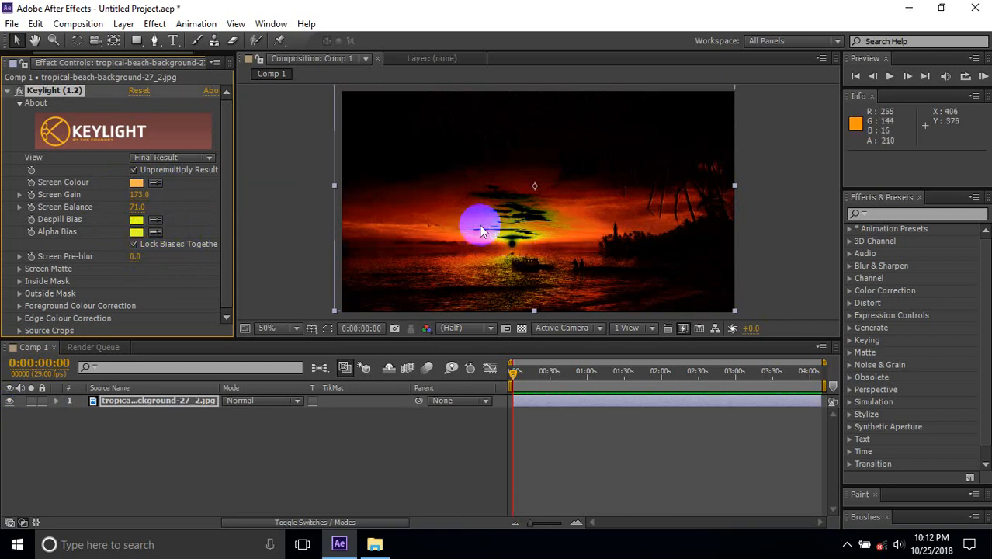
{"action": "left_click", "coordinate": [155, 224]}
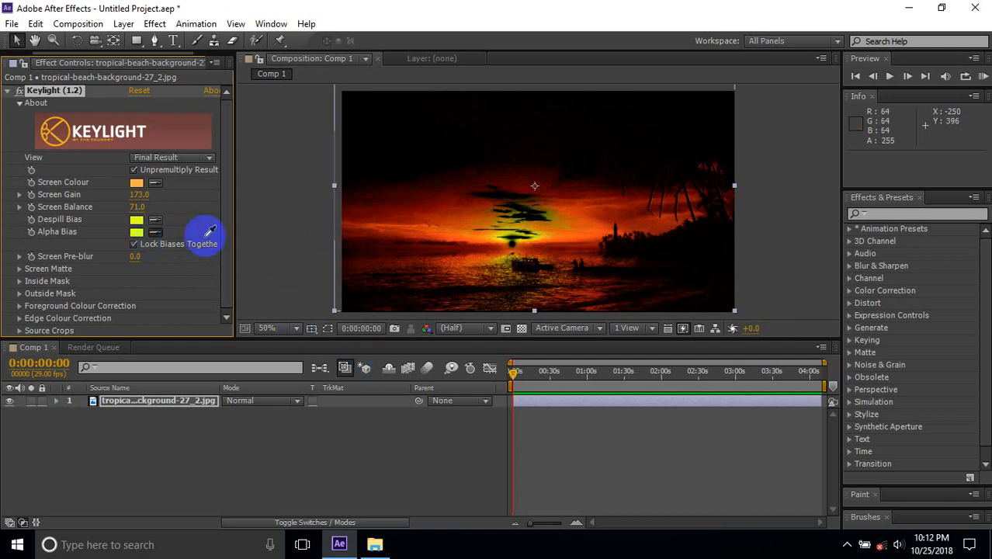
{"action": "left_click", "coordinate": [14, 40]}
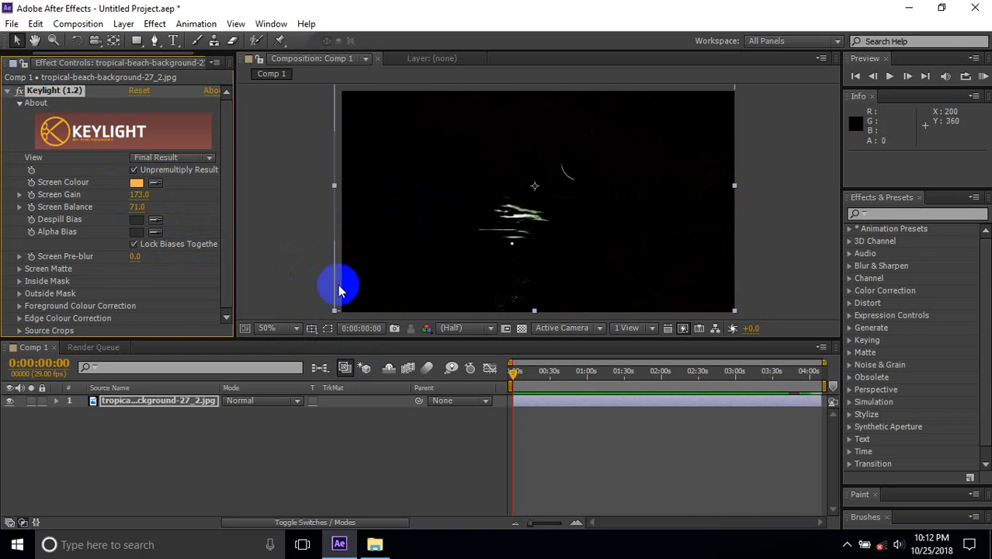
{"action": "key", "text": "ctrl+z"}
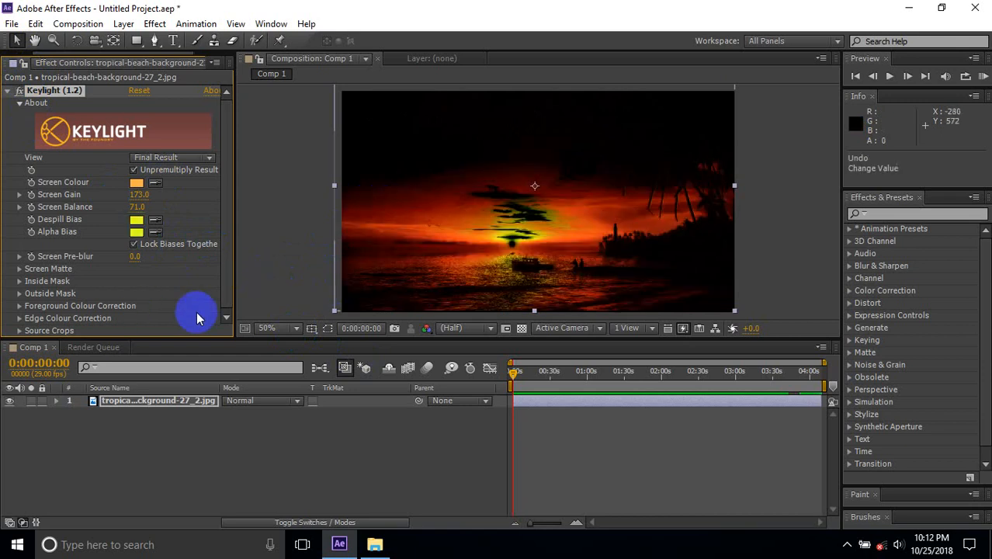
Set the composition view's magnification to Fit
{"action": "left_click", "coordinate": [266, 327]}
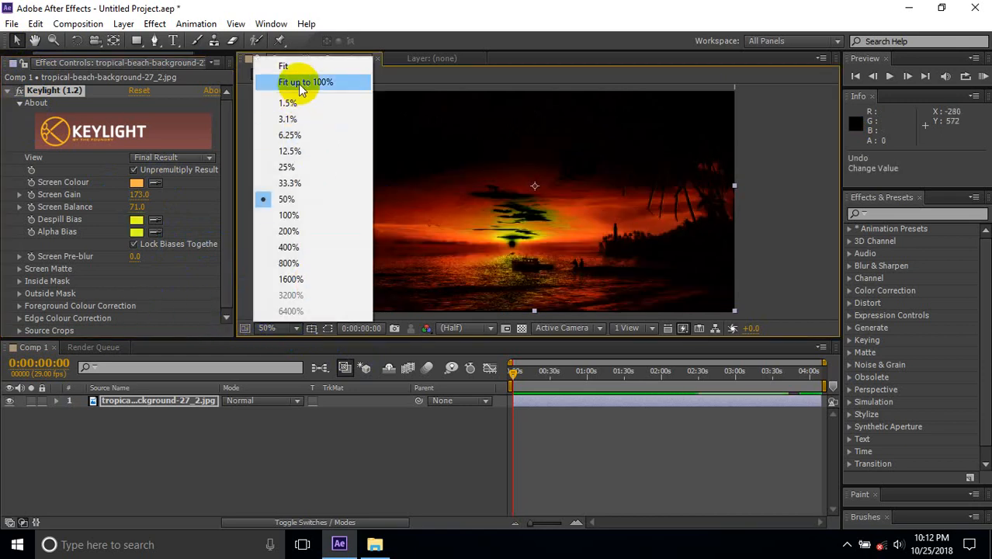
{"action": "left_click", "coordinate": [297, 82]}
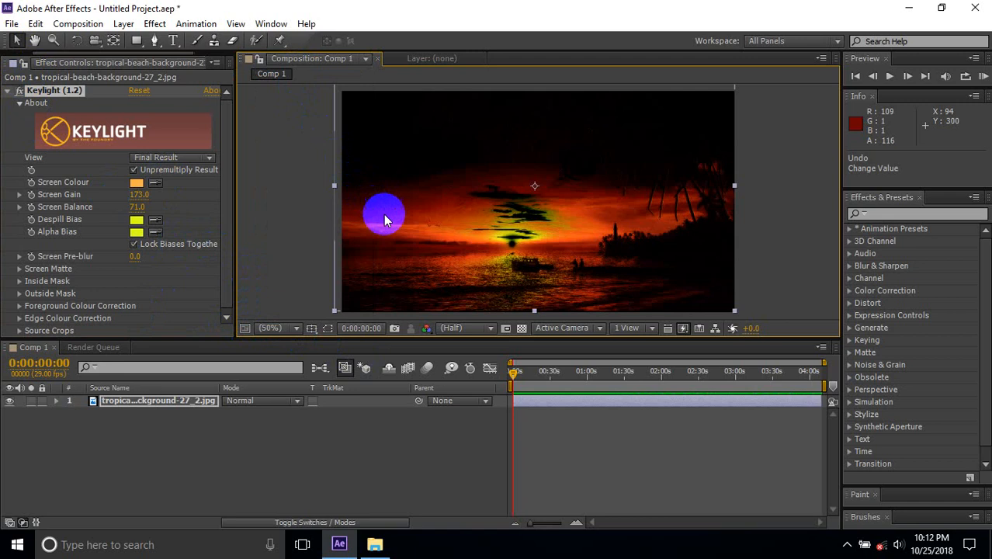
{"action": "left_click", "coordinate": [297, 329]}
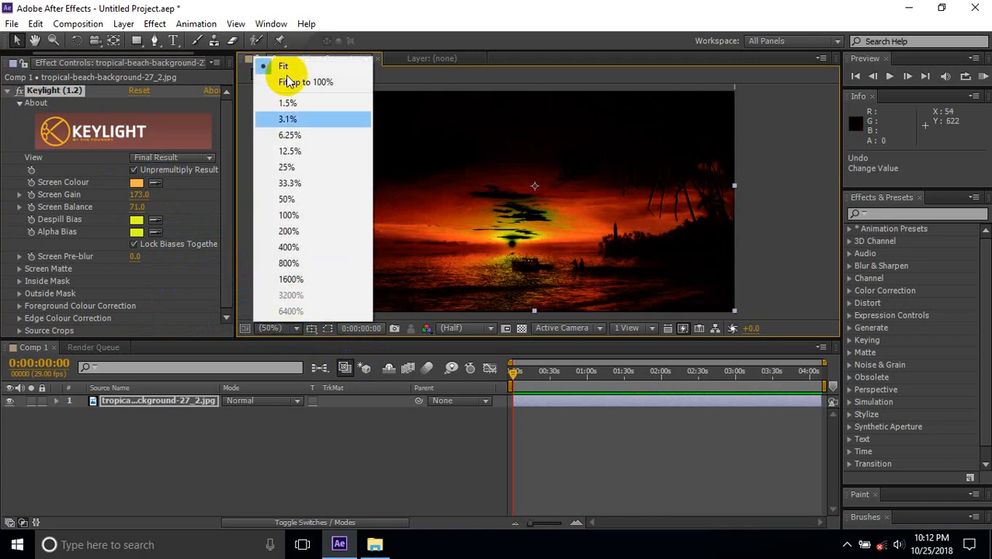
{"action": "left_click", "coordinate": [287, 67]}
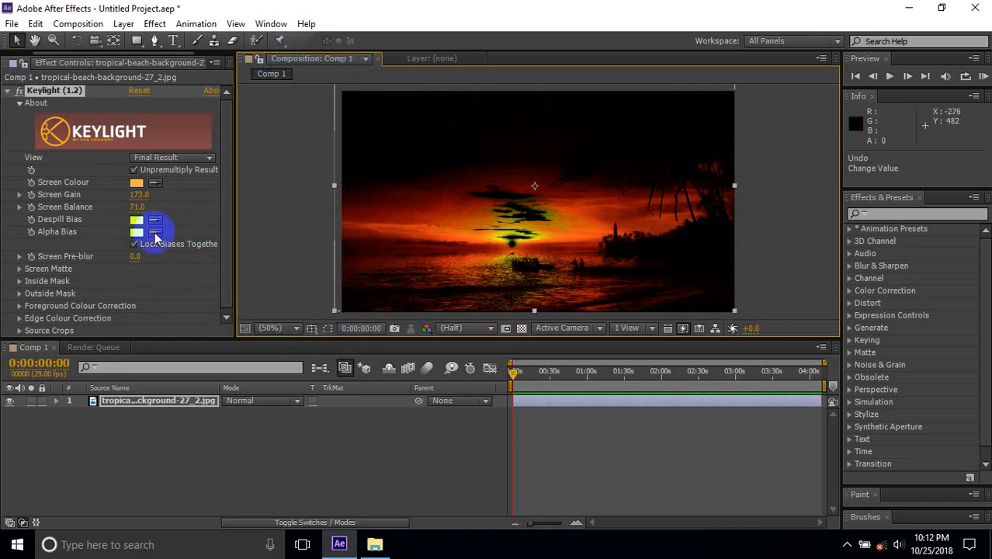
Try out different linked Despill Bias and Alpha Bias colours by sampling the sun, the red sky and the waterline
{"action": "left_click", "coordinate": [157, 220]}
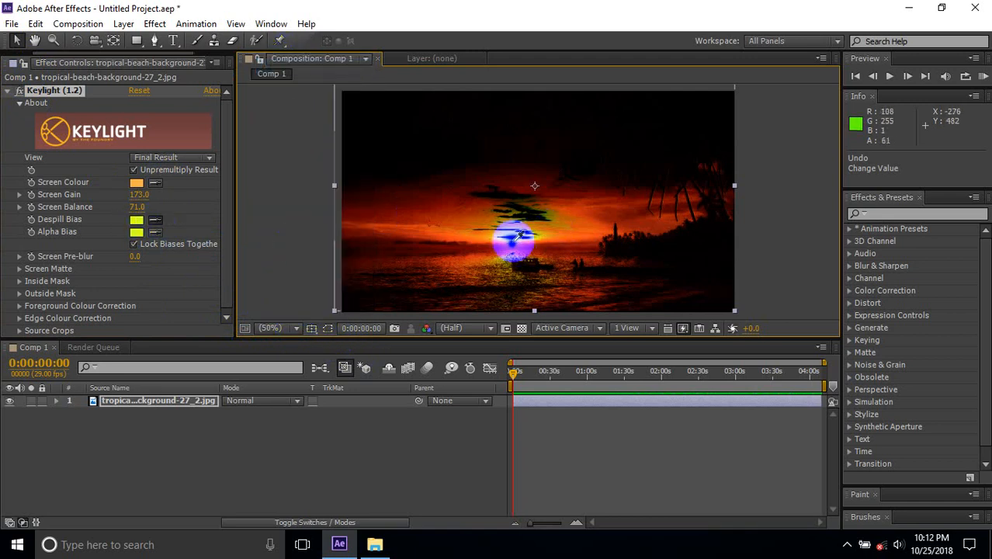
{"action": "left_click", "coordinate": [515, 247]}
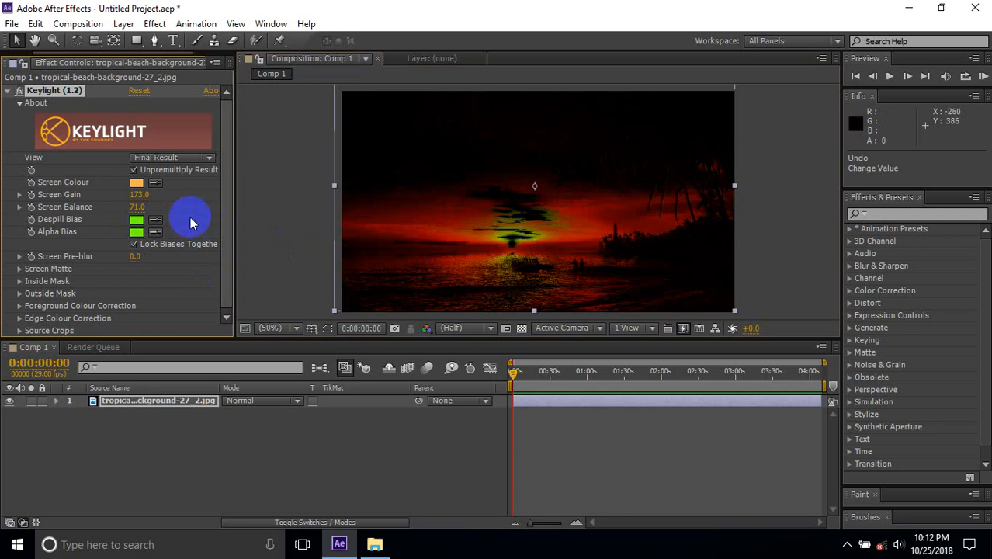
{"action": "left_click", "coordinate": [155, 224]}
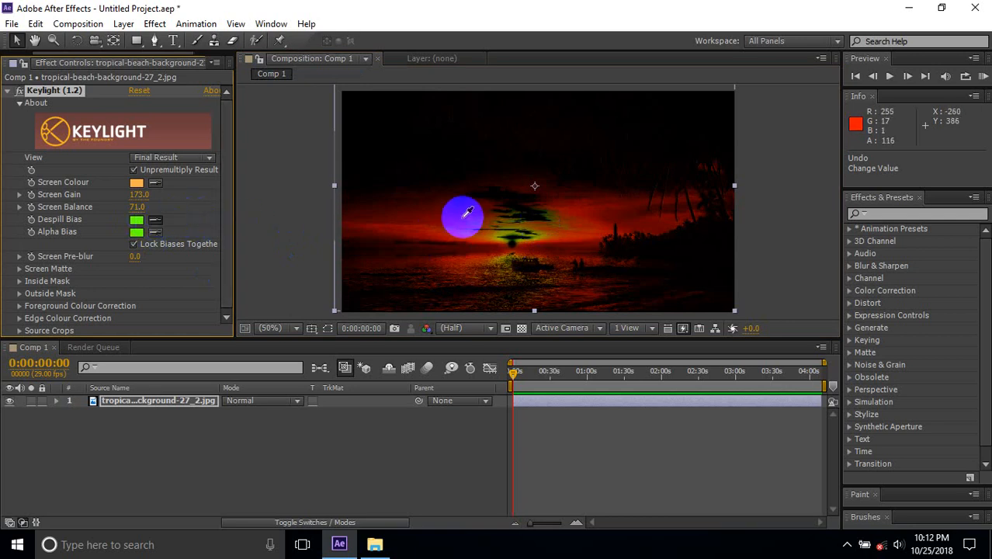
{"action": "left_click", "coordinate": [463, 222]}
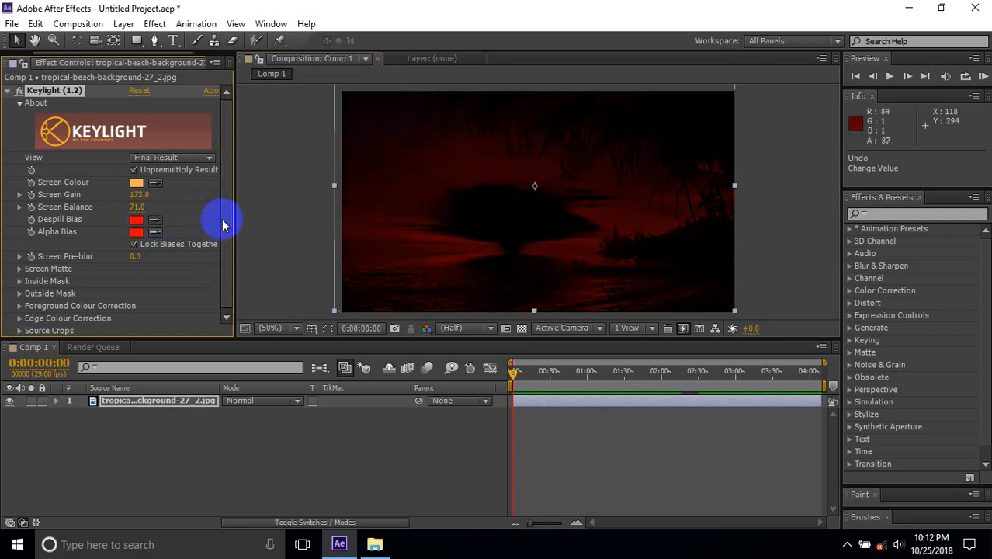
{"action": "left_click", "coordinate": [160, 225]}
{"action": "left_click", "coordinate": [478, 248]}
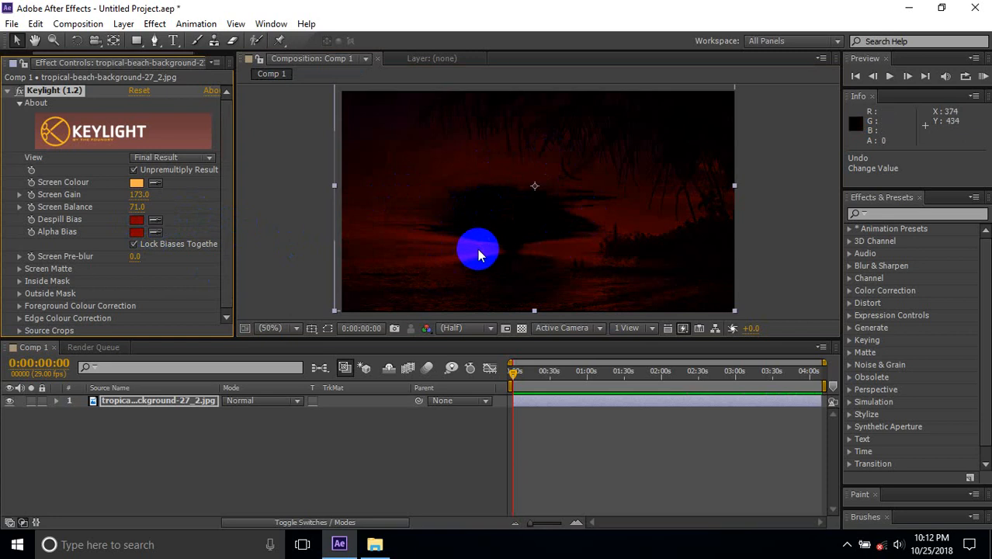
{"action": "left_click", "coordinate": [156, 223]}
{"action": "left_click", "coordinate": [491, 166]}
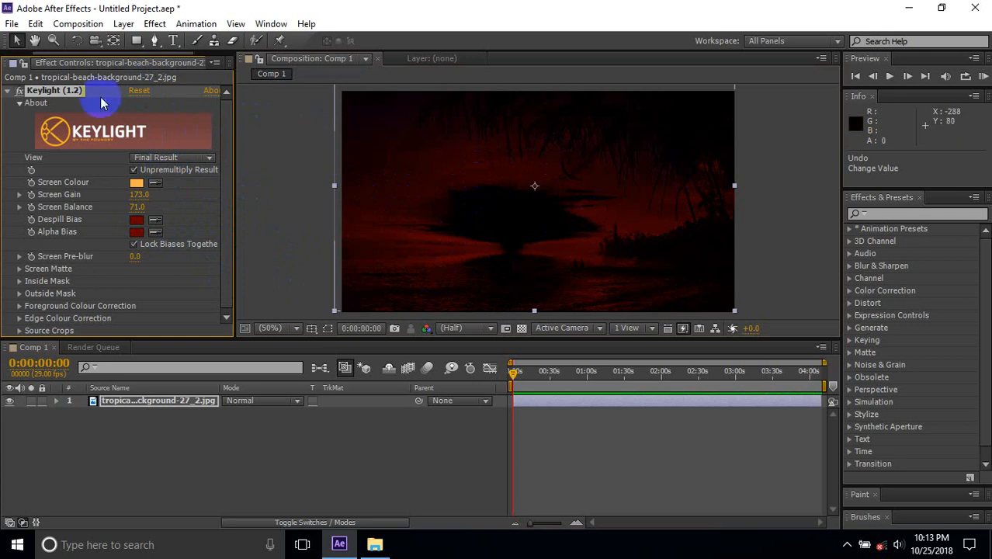
Reset the Keylight effect and sample the linked Despill Bias and Alpha Bias colours from the orange horizon just above the boat
{"action": "left_click", "coordinate": [137, 92]}
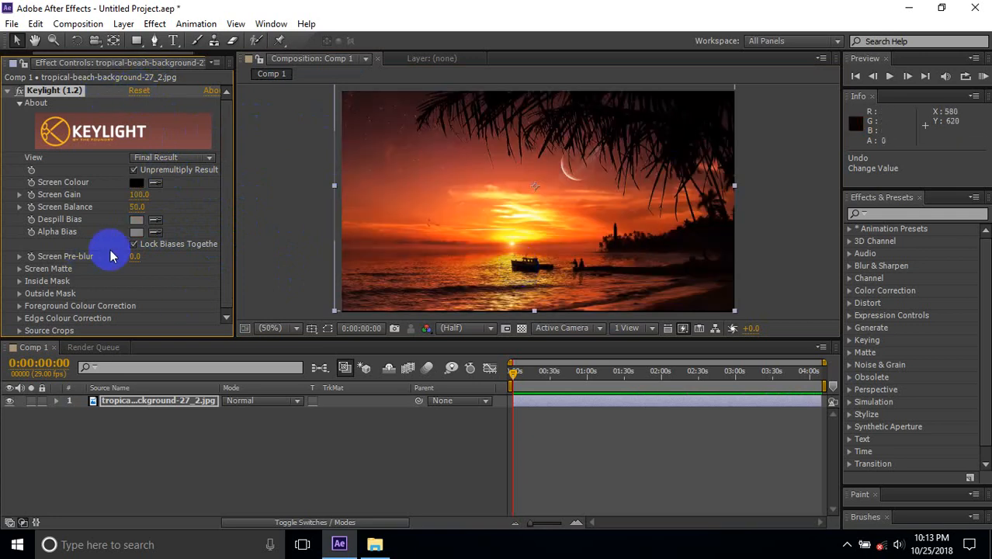
{"action": "left_click_drag", "start_coordinate": [478, 246], "coordinate": [534, 241]}
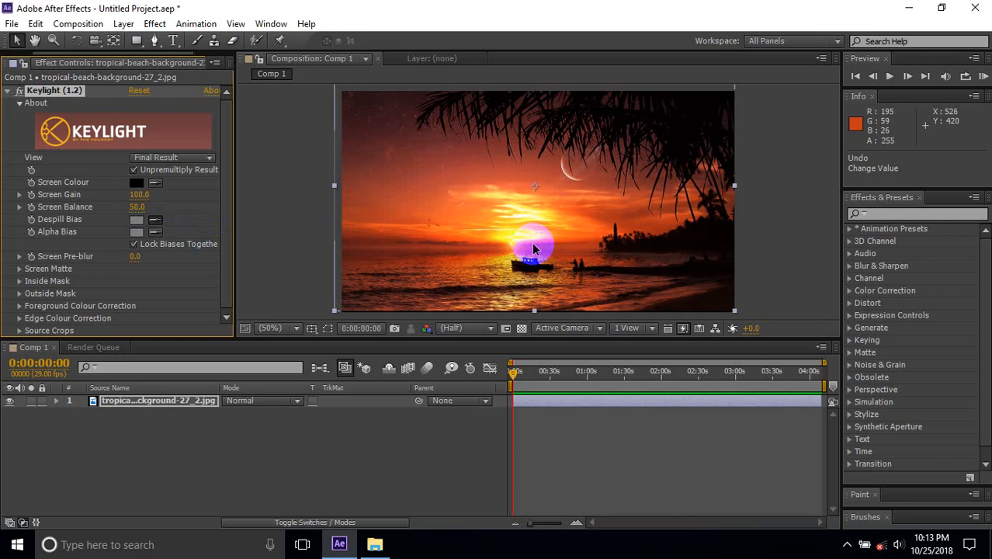
{"action": "left_click", "coordinate": [533, 244]}
Sample Keylight's Screen Colour from the bright yellow clouds above the sun
{"action": "left_click", "coordinate": [155, 184]}
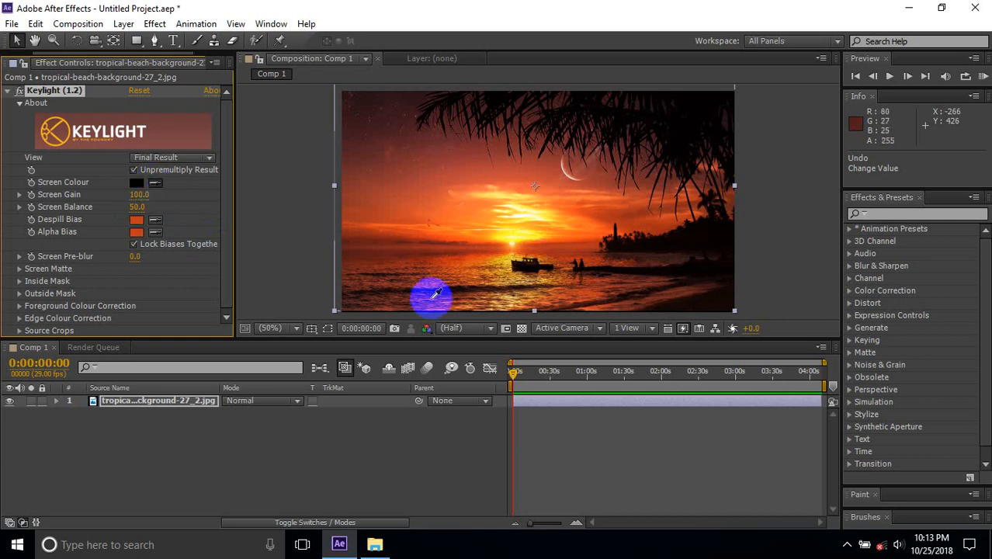
{"action": "left_click_drag", "start_coordinate": [436, 293], "coordinate": [460, 284]}
{"action": "left_click_drag", "start_coordinate": [527, 231], "coordinate": [522, 243]}
{"action": "left_click", "coordinate": [154, 182]}
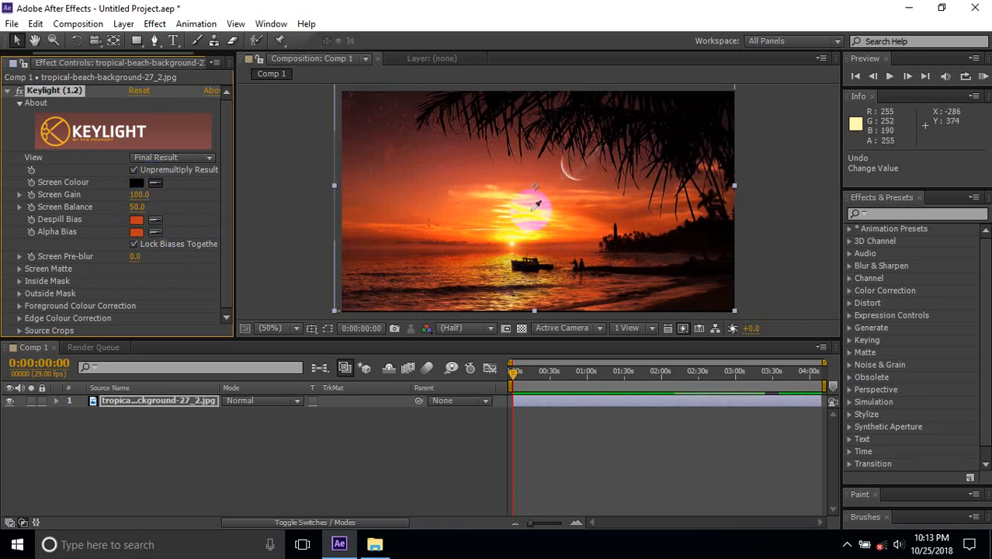
{"action": "left_click", "coordinate": [532, 210]}
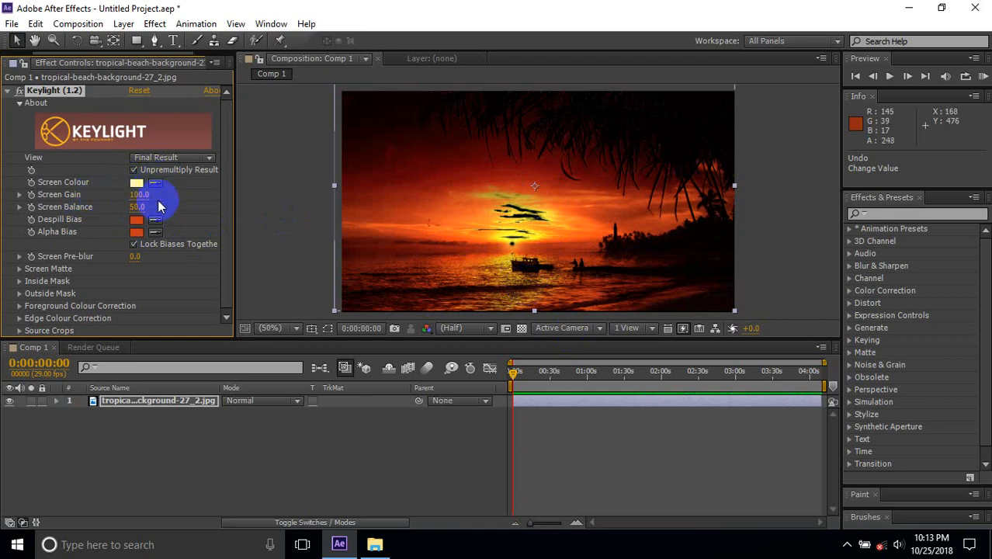
Resample the Screen Colour from the orange sky and set the Screen Gain to 80 and the Screen Balance to 50
{"action": "left_click_drag", "start_coordinate": [141, 196], "coordinate": [127, 206]}
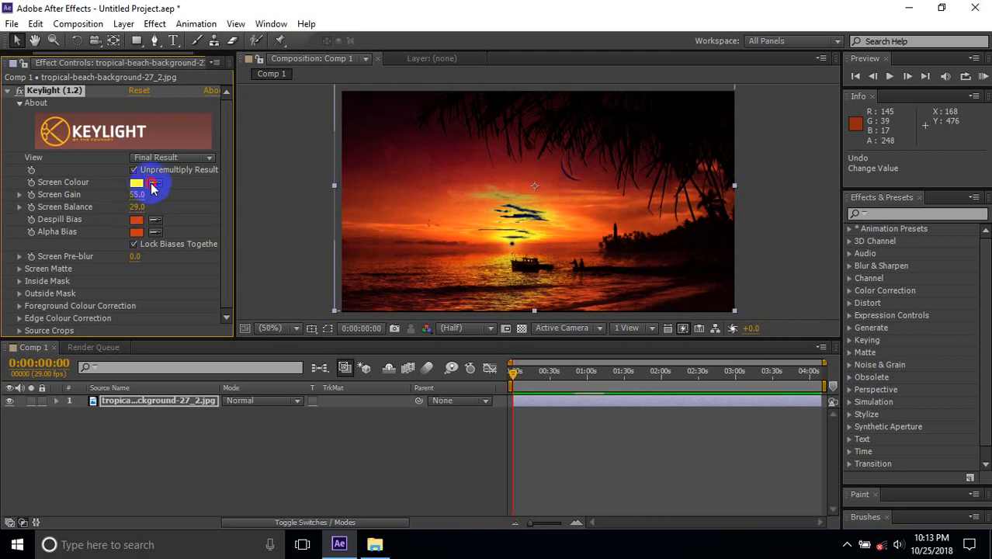
{"action": "left_click", "coordinate": [152, 184]}
{"action": "left_click", "coordinate": [457, 199]}
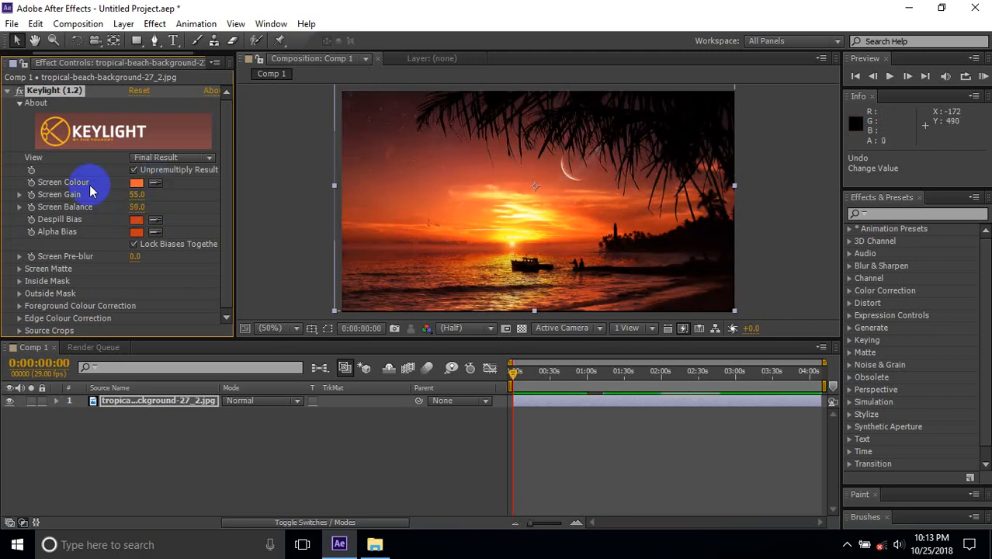
{"action": "mouse_move", "coordinate": [134, 195]}
{"action": "left_mouse_down"}
{"action": "mouse_move", "coordinate": [160, 201]}
{"action": "mouse_move", "coordinate": [130, 200]}
{"action": "mouse_move", "coordinate": [144, 199]}
{"action": "left_mouse_up"}
Try several Screen Colour samples across the image, ending with the orange sky between the sun and the lighthouse
{"action": "left_click", "coordinate": [154, 186]}
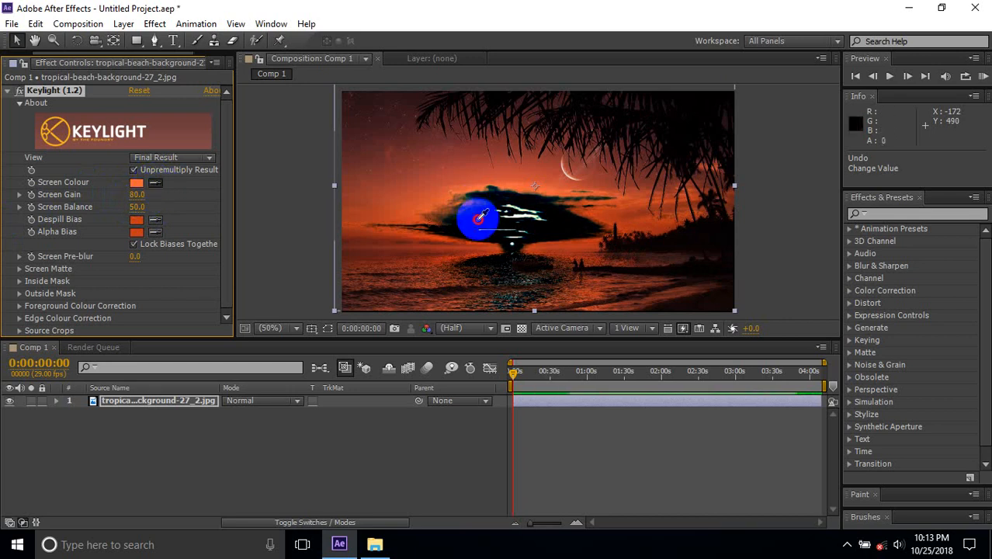
{"action": "left_click", "coordinate": [477, 220]}
{"action": "left_click", "coordinate": [156, 182]}
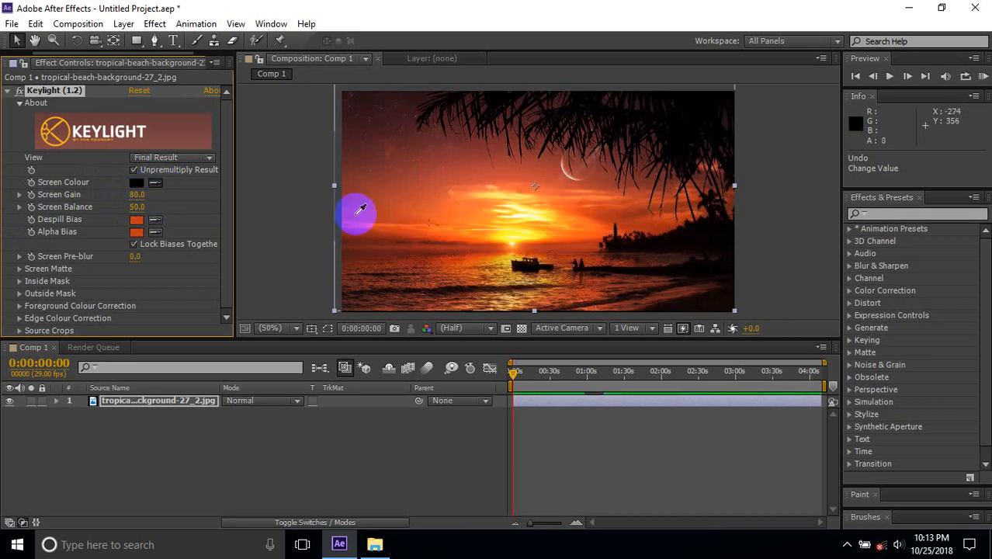
{"action": "left_click", "coordinate": [425, 159]}
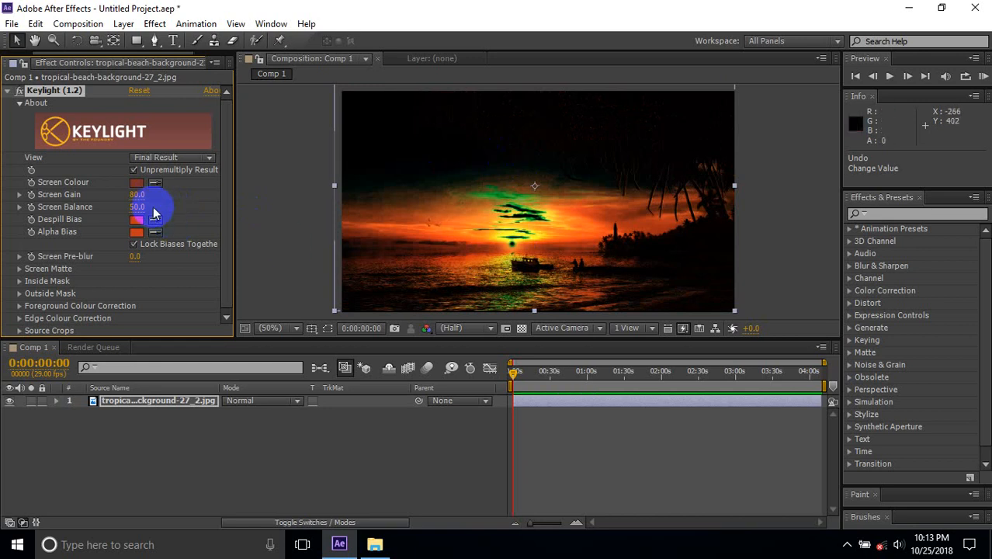
{"action": "left_click", "coordinate": [154, 183]}
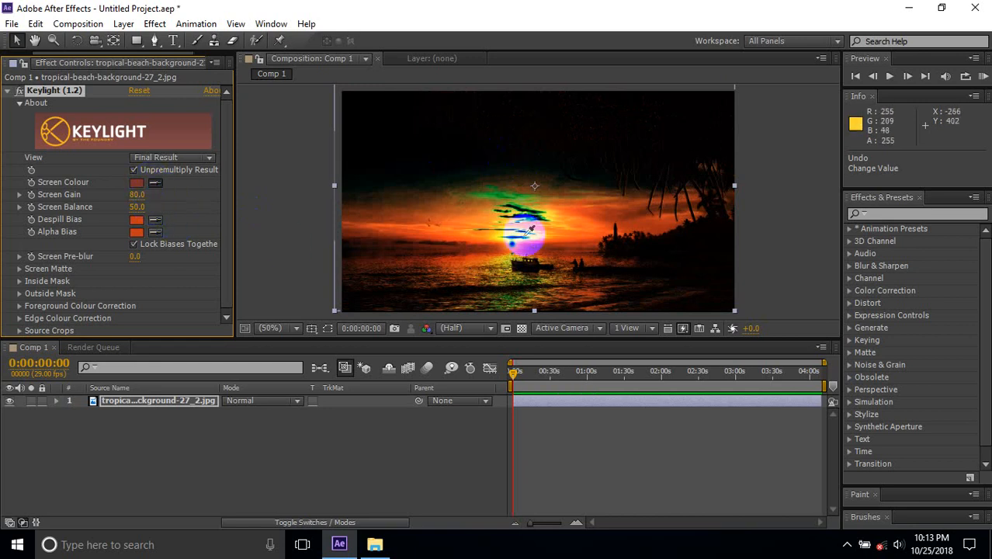
{"action": "left_click", "coordinate": [582, 217]}
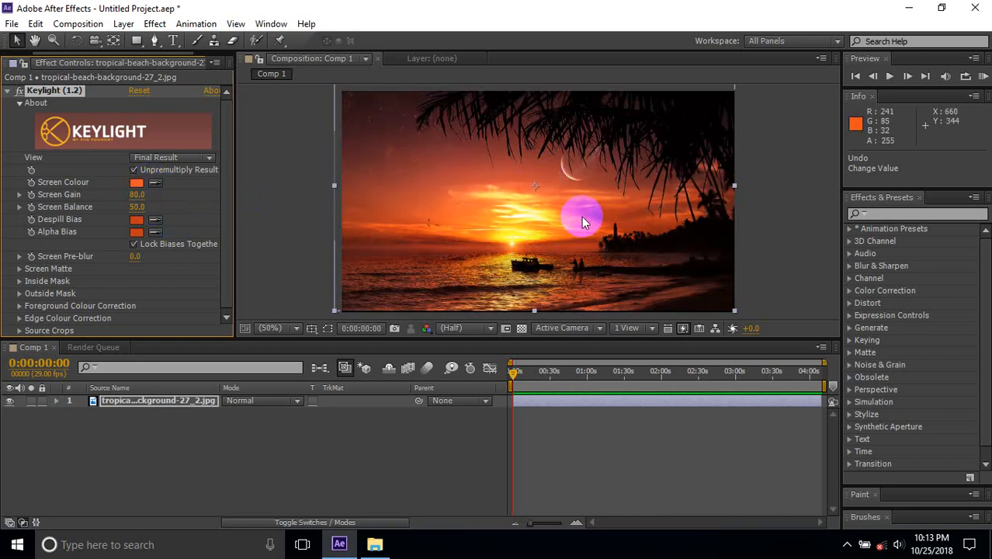
Expand Keylight's Screen Matte settings, try out Clip Black and look over the remaining matte options
{"action": "left_click", "coordinate": [19, 269]}
{"action": "scroll", "coordinate": [21, 275], "scroll_direction": "down", "scroll_amount": 2}
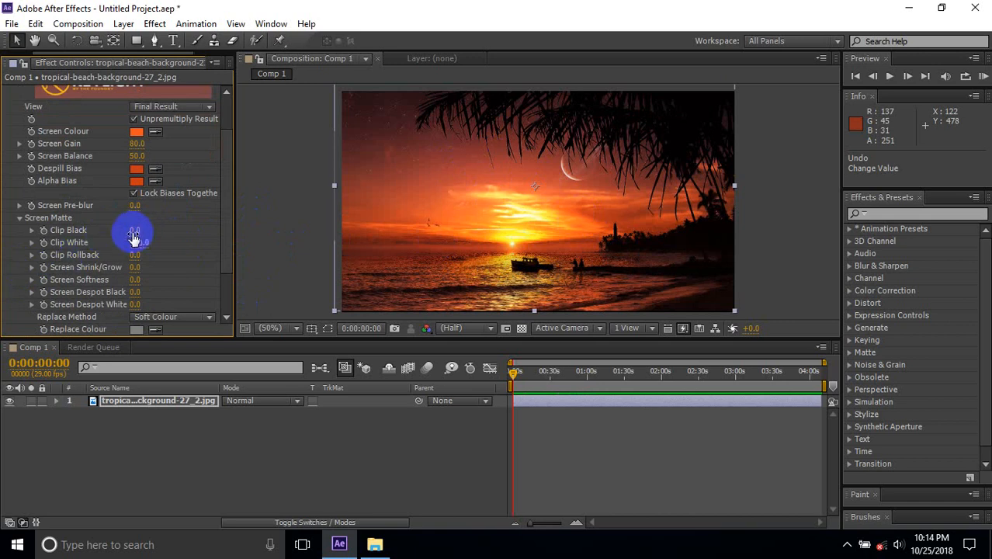
{"action": "mouse_move", "coordinate": [135, 230]}
{"action": "left_mouse_down"}
{"action": "mouse_move", "coordinate": [146, 230]}
{"action": "mouse_move", "coordinate": [128, 236]}
{"action": "left_mouse_up"}
{"action": "scroll", "coordinate": [39, 264], "scroll_direction": "down", "scroll_amount": 3}
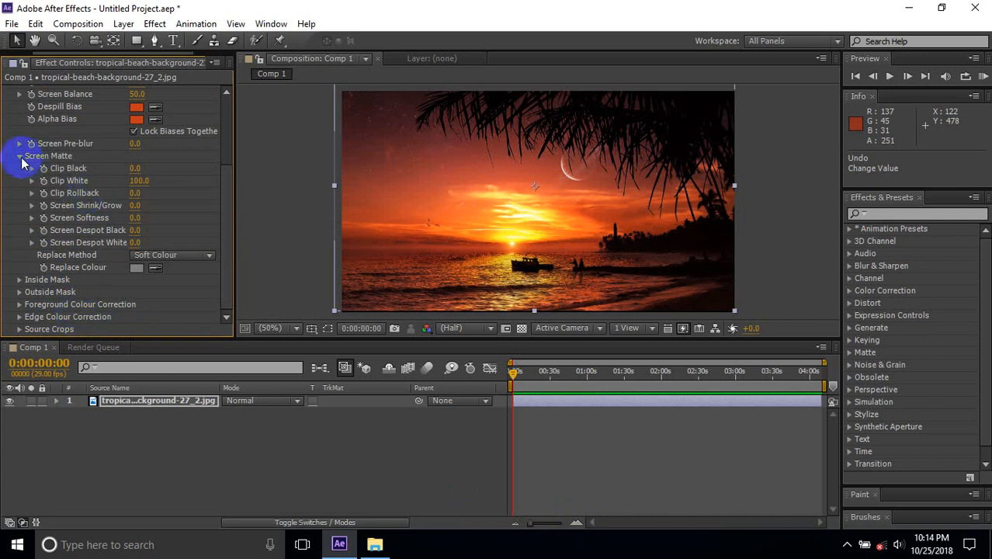
Collapse Keylight's Screen Matte settings and return to the main Screen Colour, Gain and Balance settings
{"action": "left_click", "coordinate": [20, 157]}
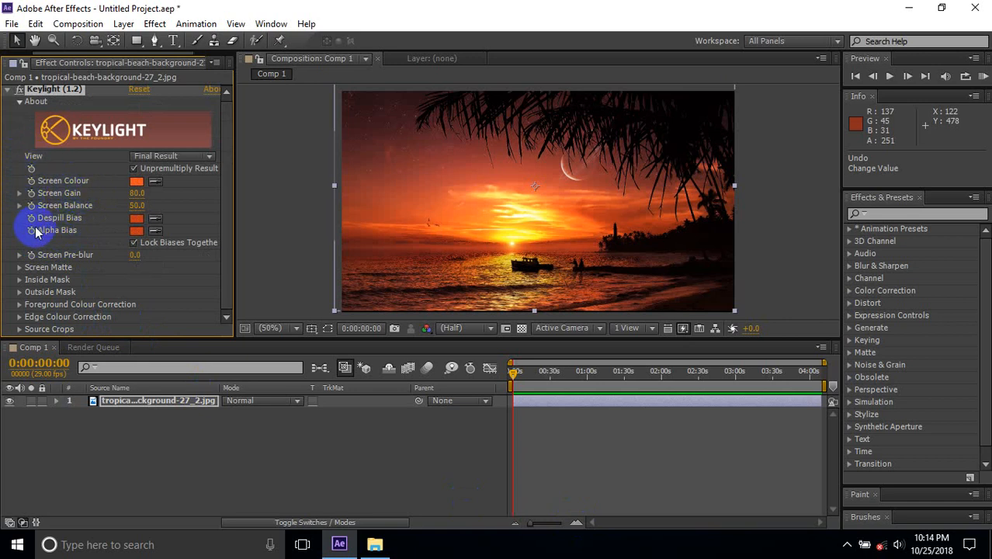
{"action": "scroll", "coordinate": [110, 178], "scroll_direction": "up", "scroll_amount": 1}
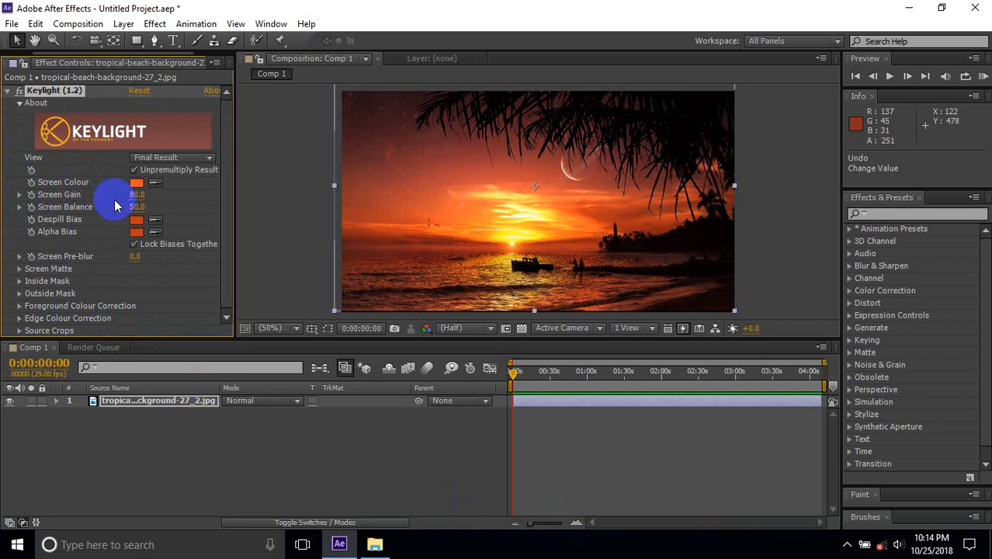
{"action": "scroll", "coordinate": [66, 267], "scroll_direction": "down", "scroll_amount": 1}
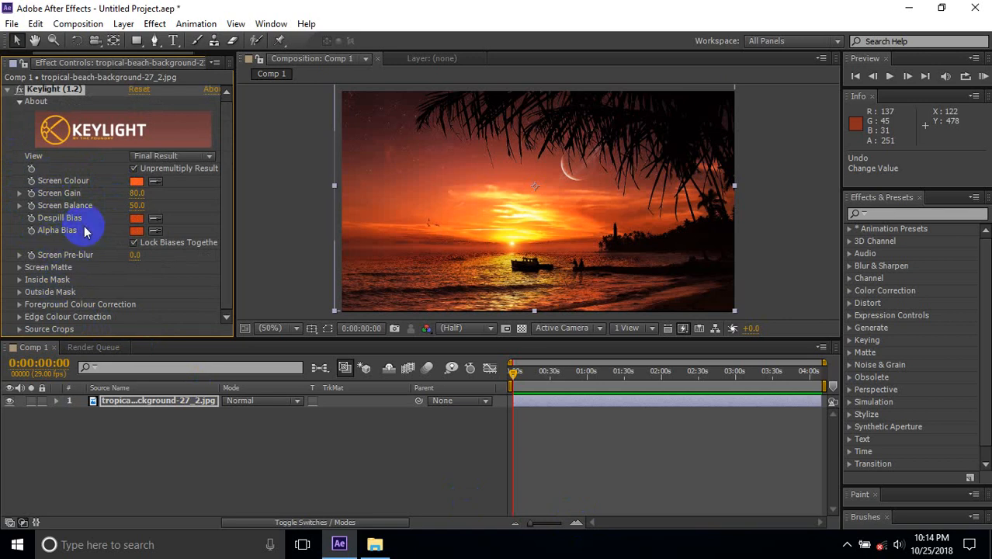
Play a preview of the composition from its first frame, stop it and return the playhead to 0:00:00:00
{"action": "left_click", "coordinate": [534, 210]}
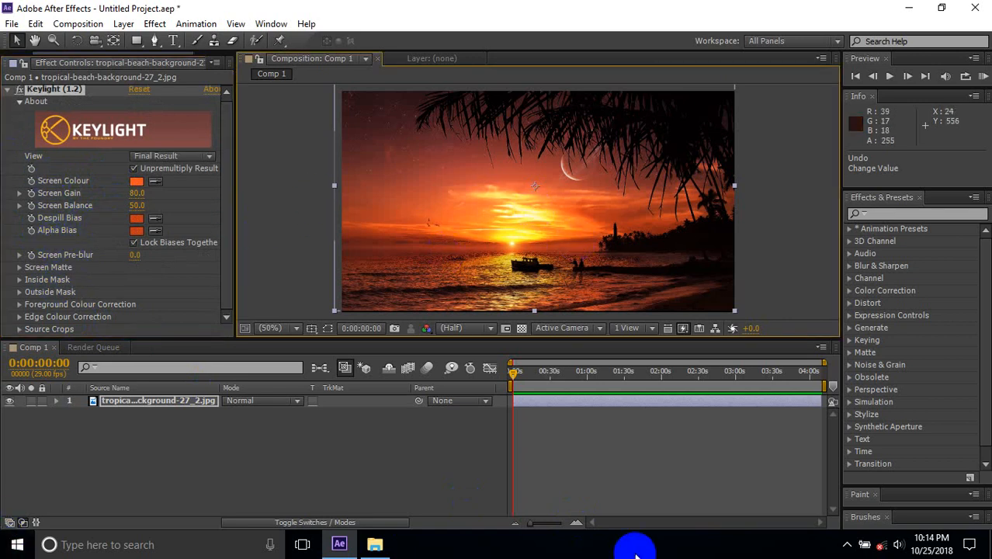
{"action": "mouse_move", "coordinate": [513, 373]}
{"action": "left_mouse_down"}
{"action": "mouse_move", "coordinate": [619, 375]}
{"action": "mouse_move", "coordinate": [510, 377]}
{"action": "left_mouse_up"}
{"action": "left_click", "coordinate": [897, 78]}
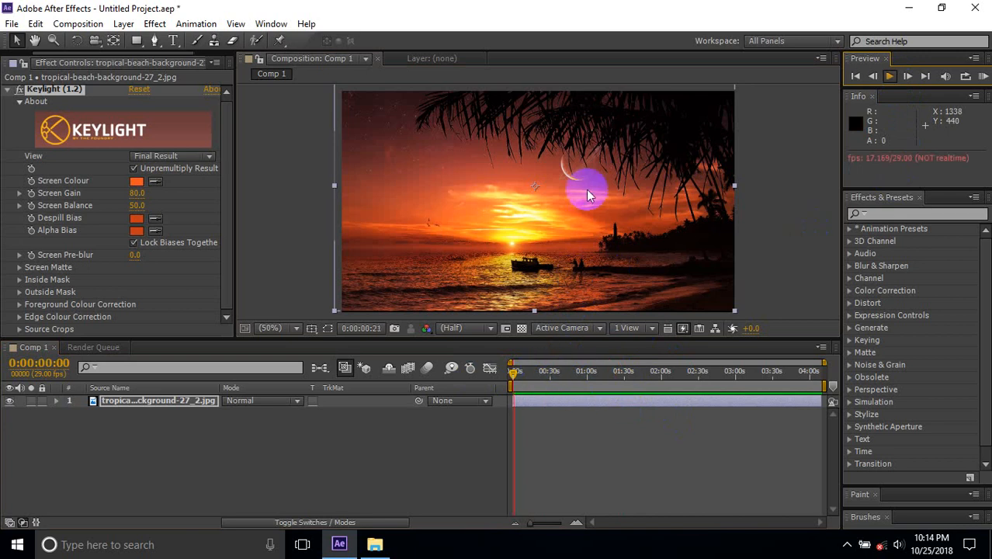
{"action": "left_click", "coordinate": [490, 376]}
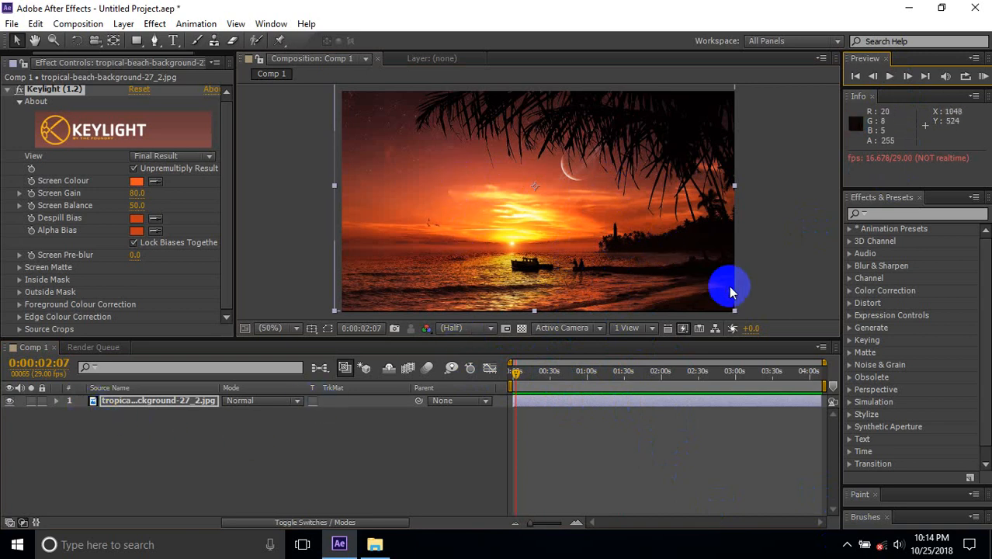
{"action": "left_click", "coordinate": [510, 376]}
{"action": "left_click_drag", "start_coordinate": [510, 375], "coordinate": [482, 370]}
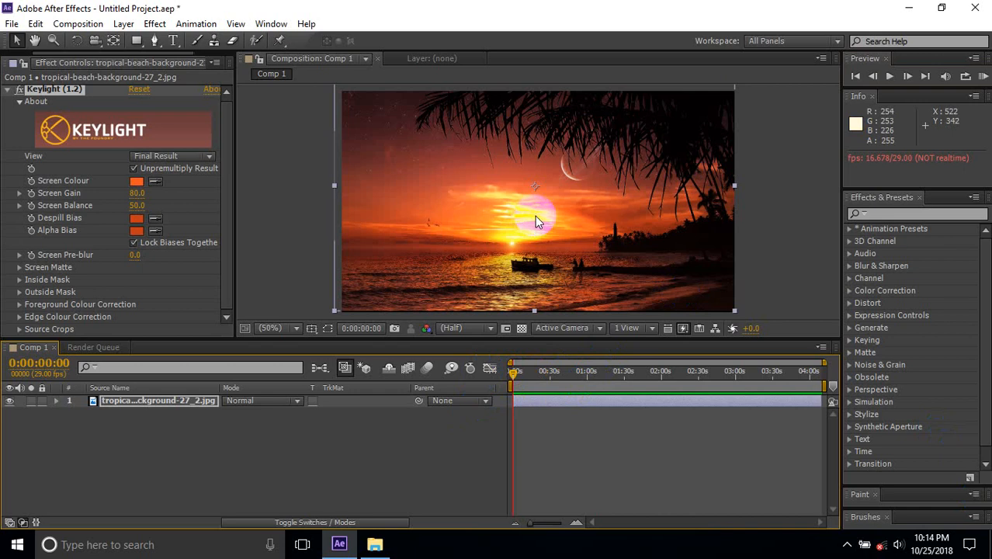
{"action": "left_click", "coordinate": [558, 194]}
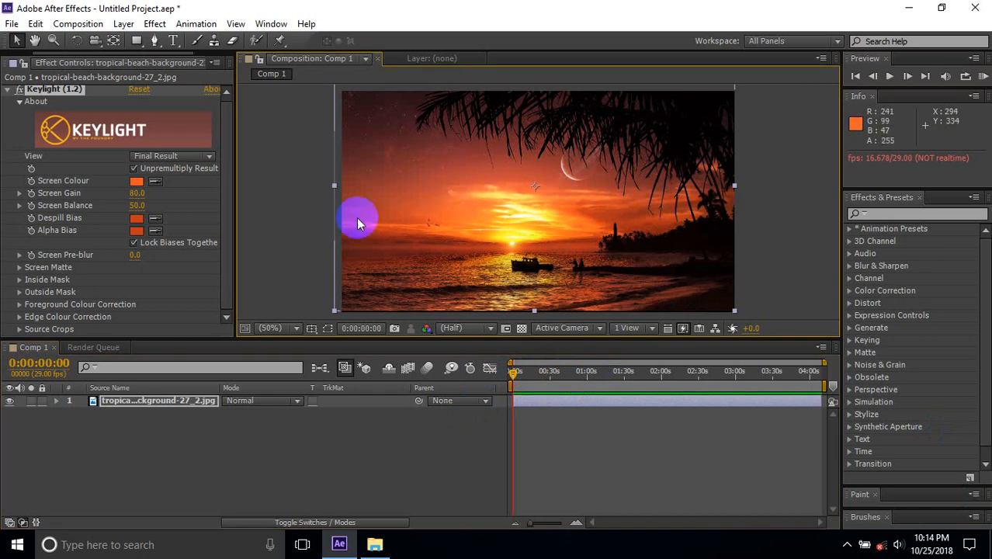
{"action": "left_click", "coordinate": [297, 165]}
{"action": "left_click", "coordinate": [467, 212]}
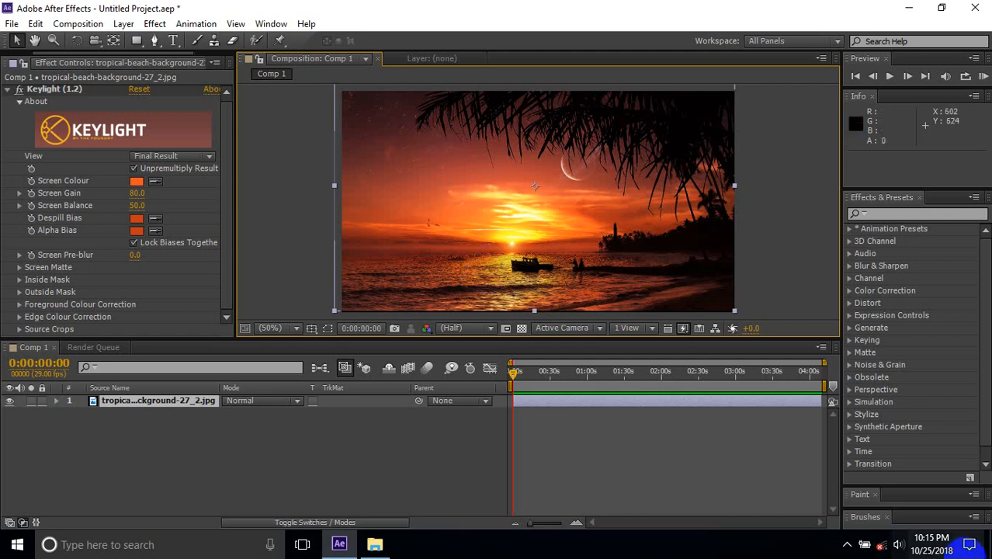
{"action": "left_click", "coordinate": [851, 546]}
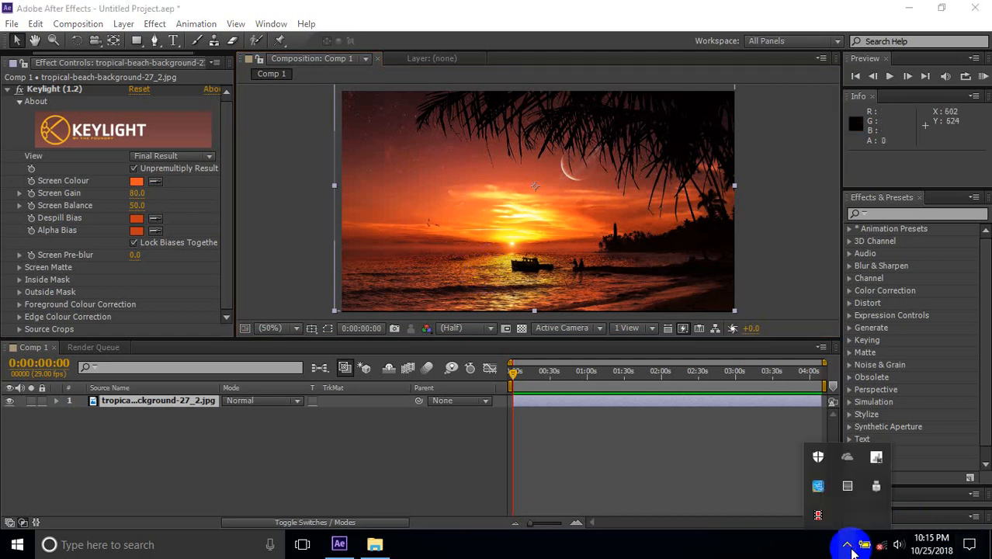